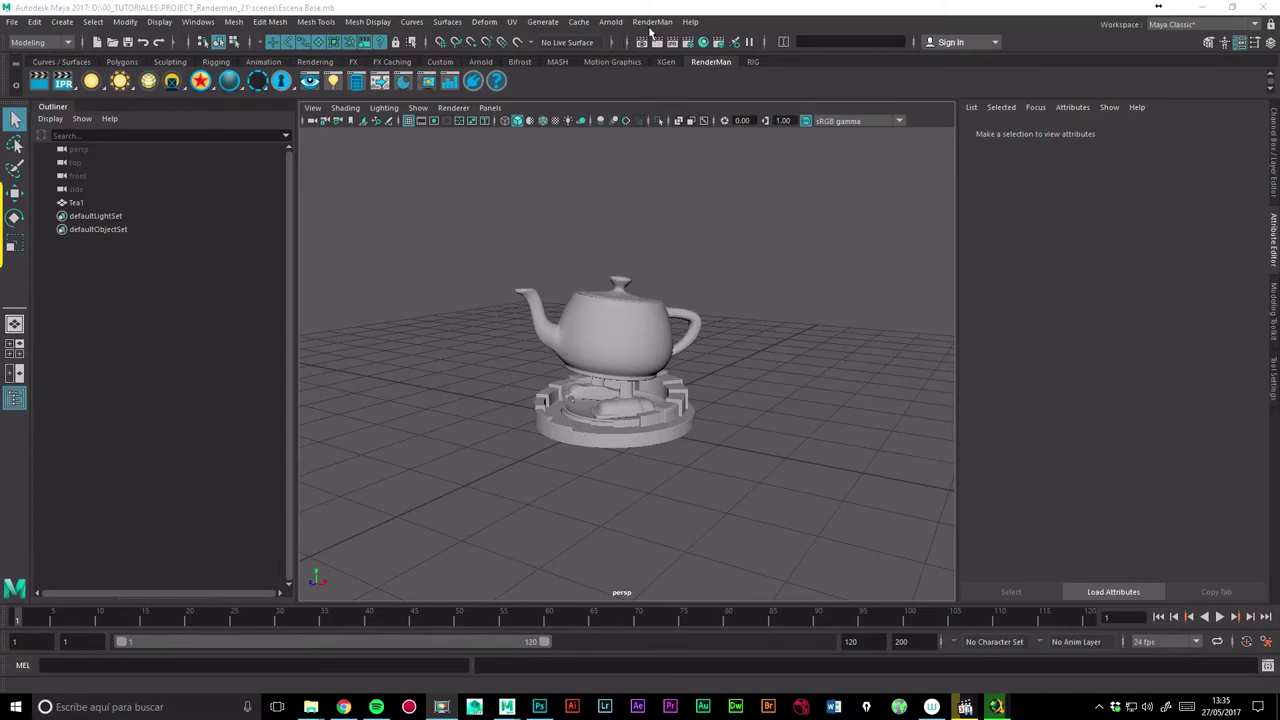
View the RenderMan version information, then close its window
click(652, 22)
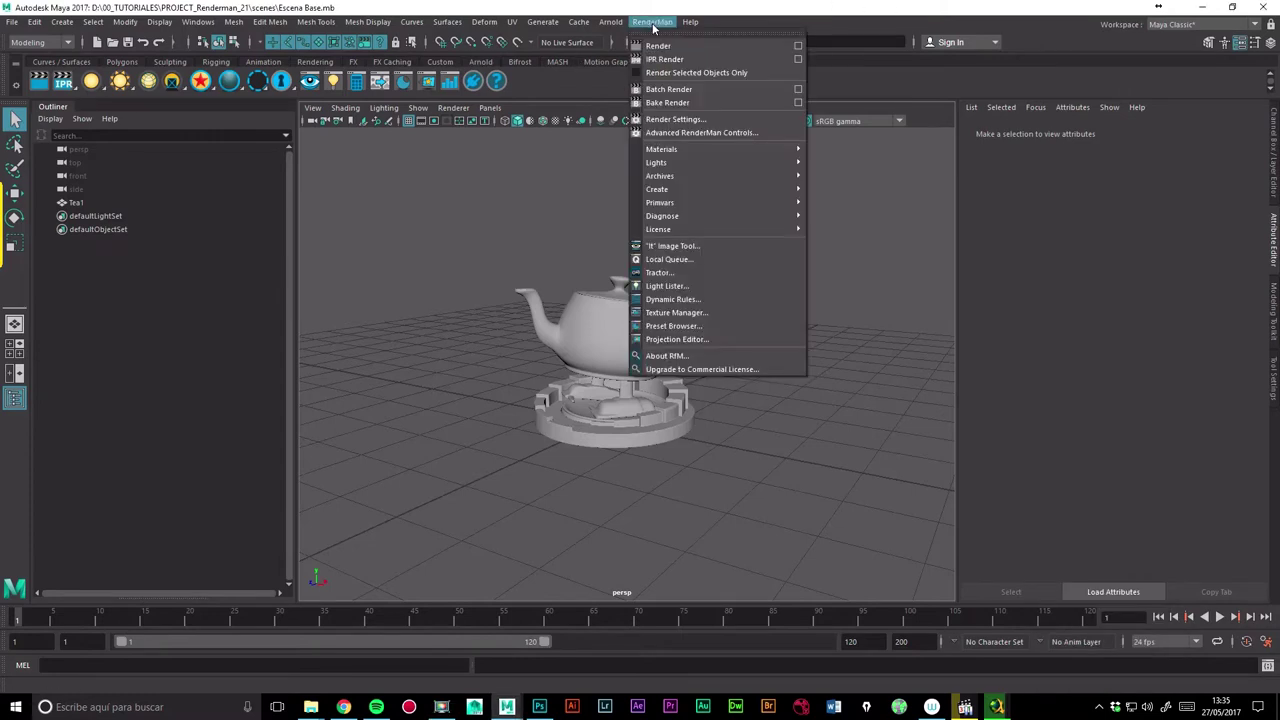
click(667, 357)
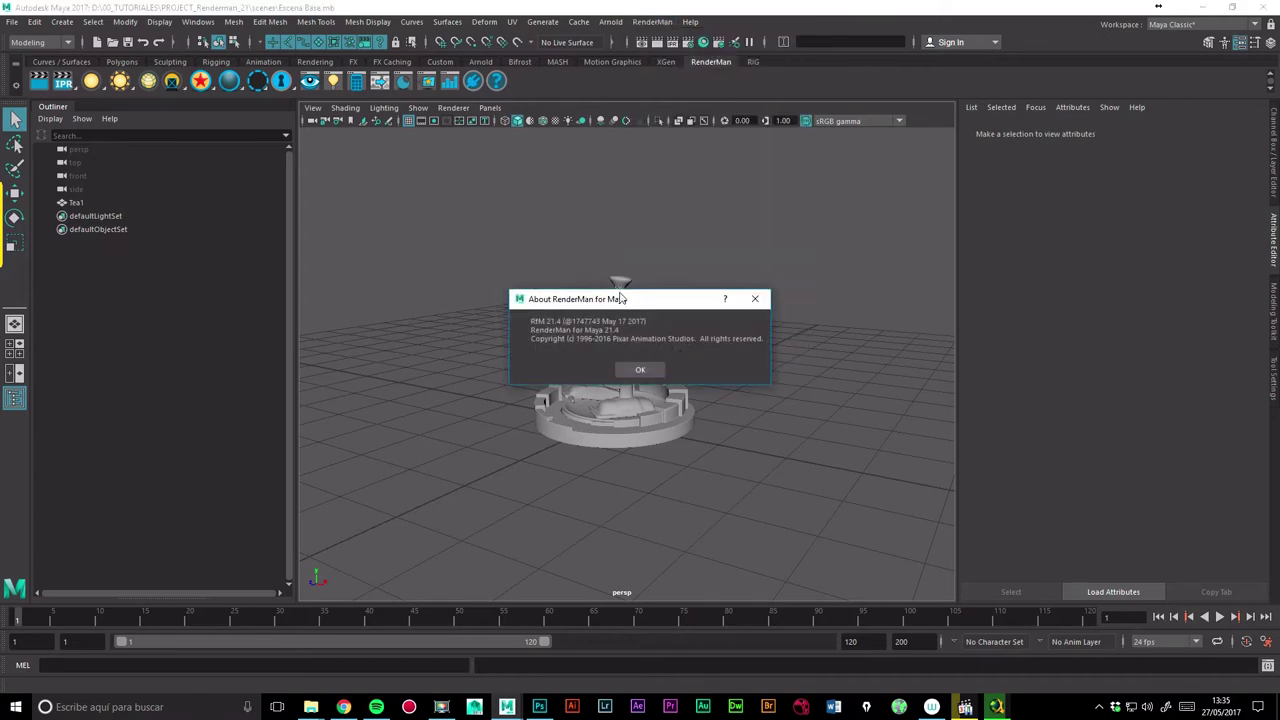
drag(621, 298, 616, 166)
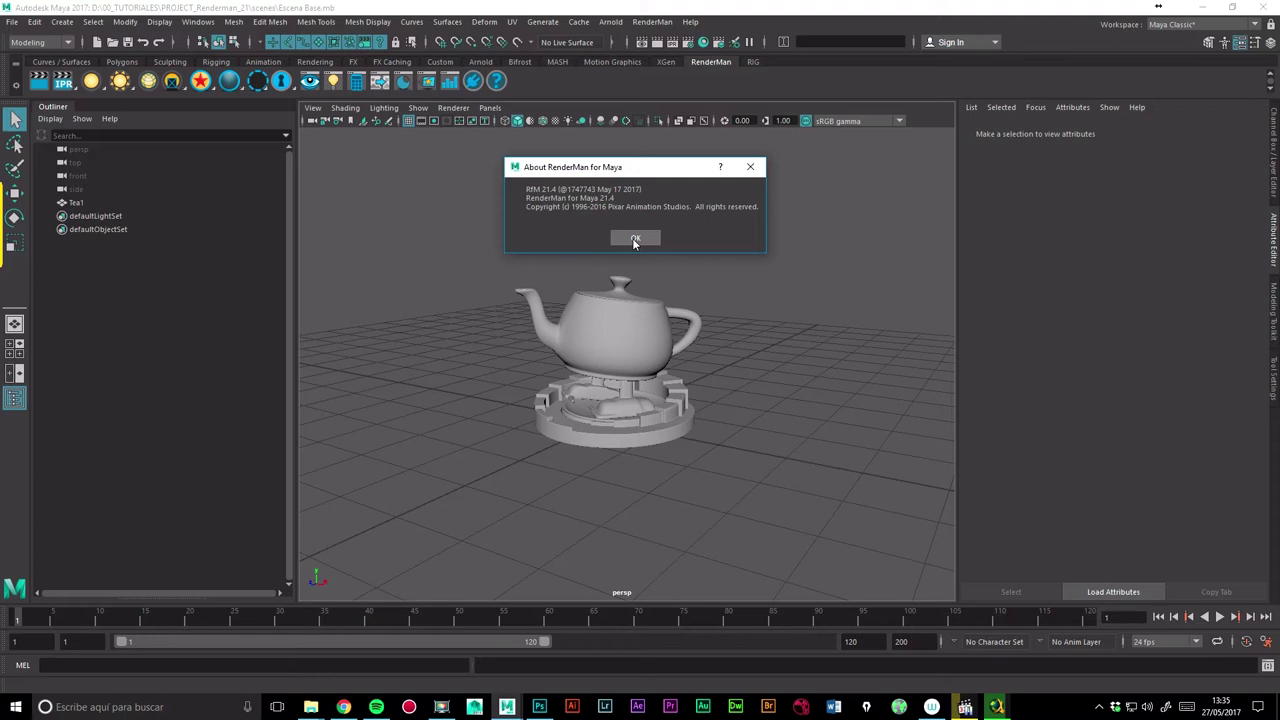
click(750, 167)
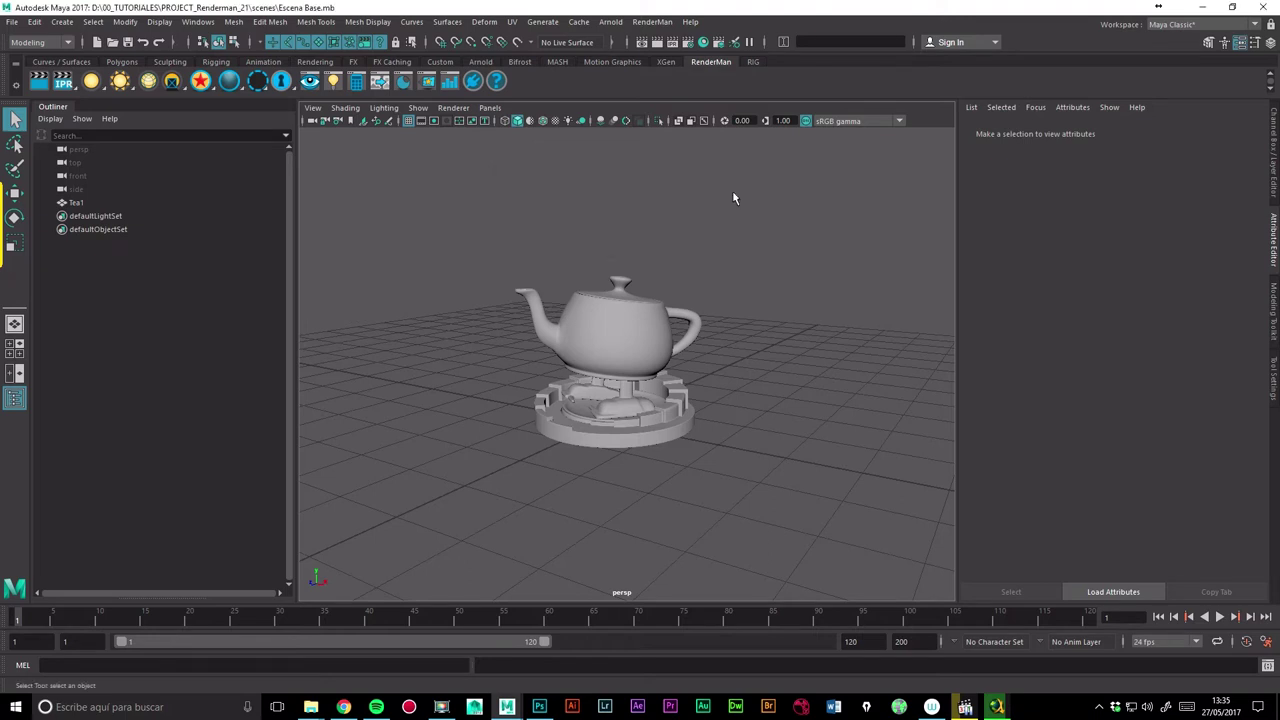
Select the teapot and its base and assign a new RenderMan PxrConstant material
drag(449, 213, 782, 507)
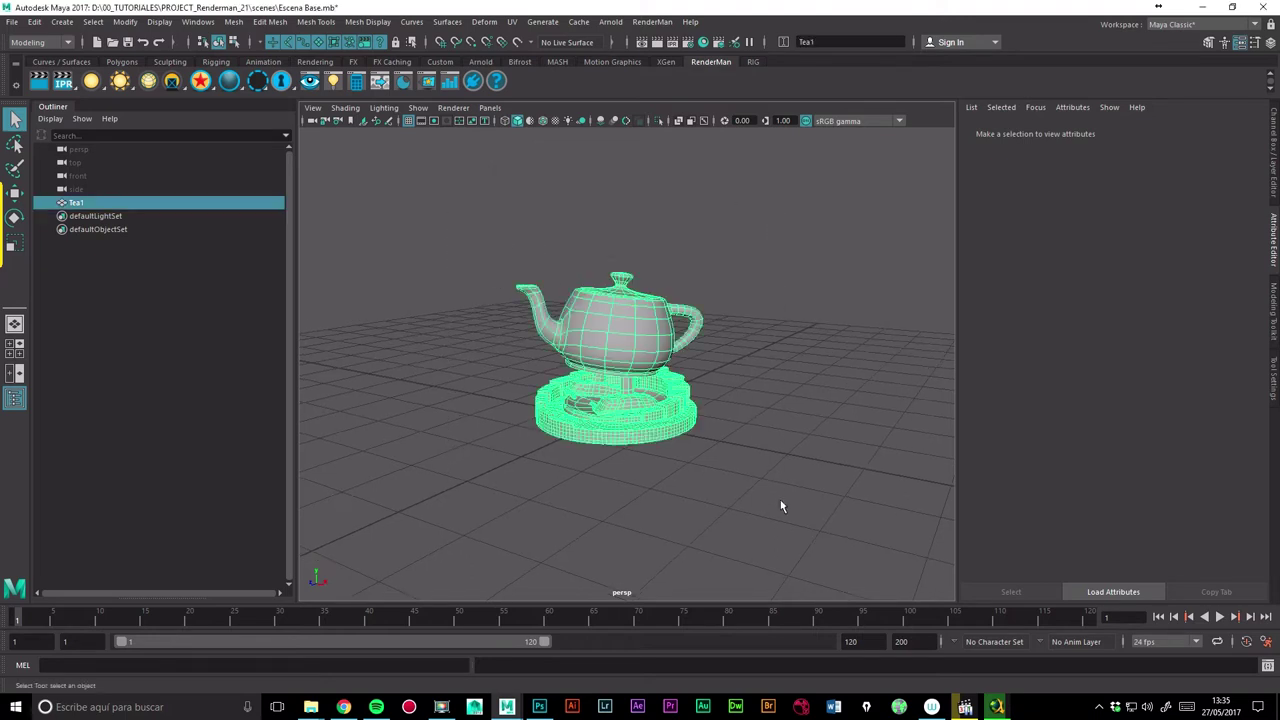
right_drag(646, 334, 638, 666)
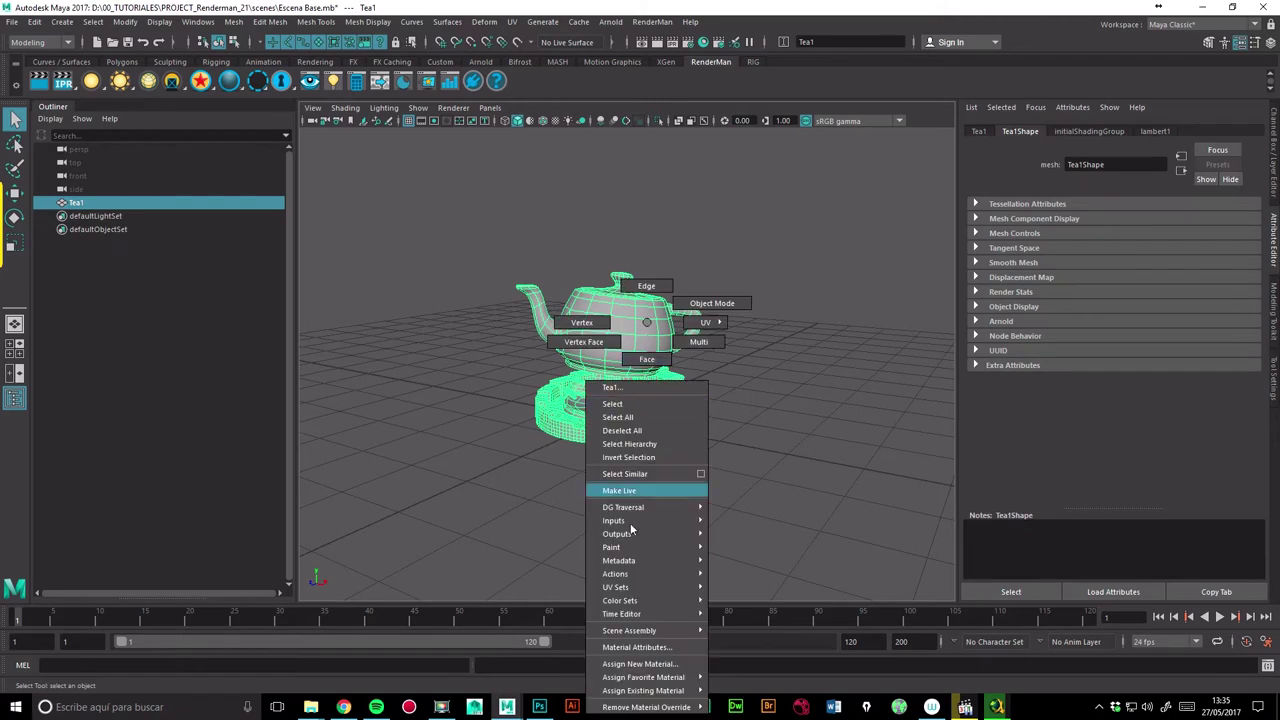
mouse_move(643, 690)
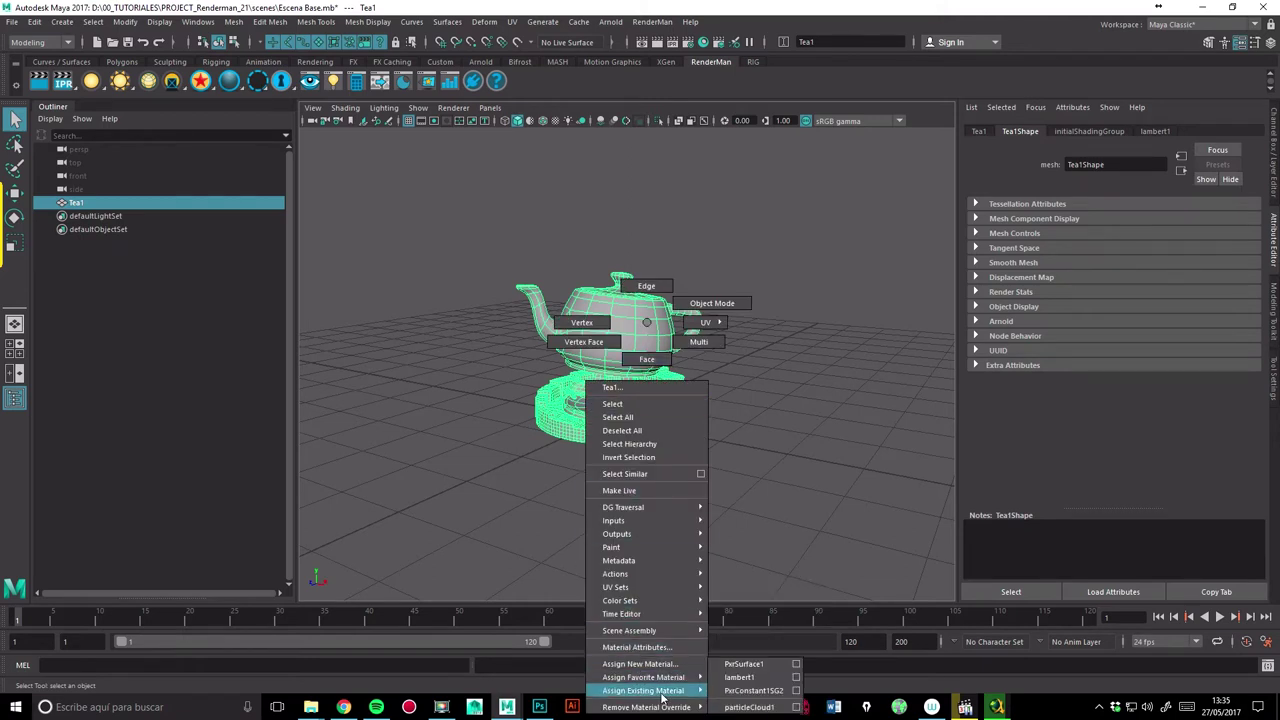
click(640, 663)
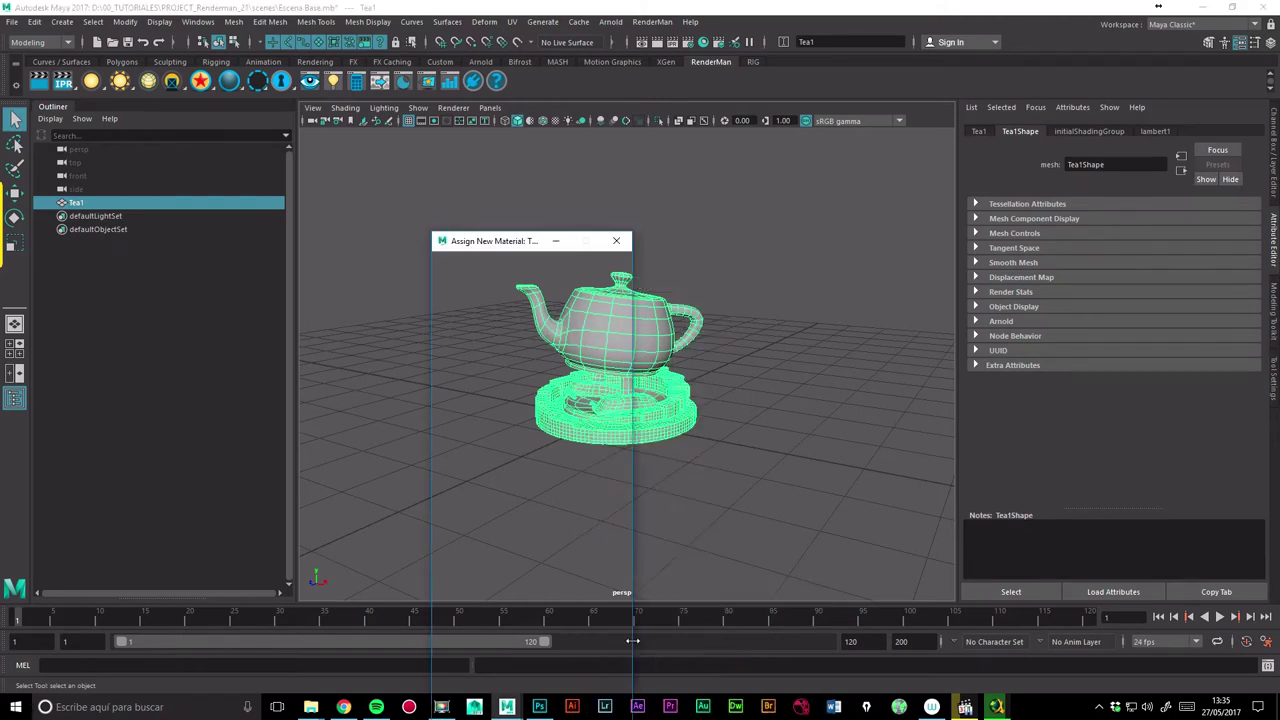
drag(466, 236, 353, 123)
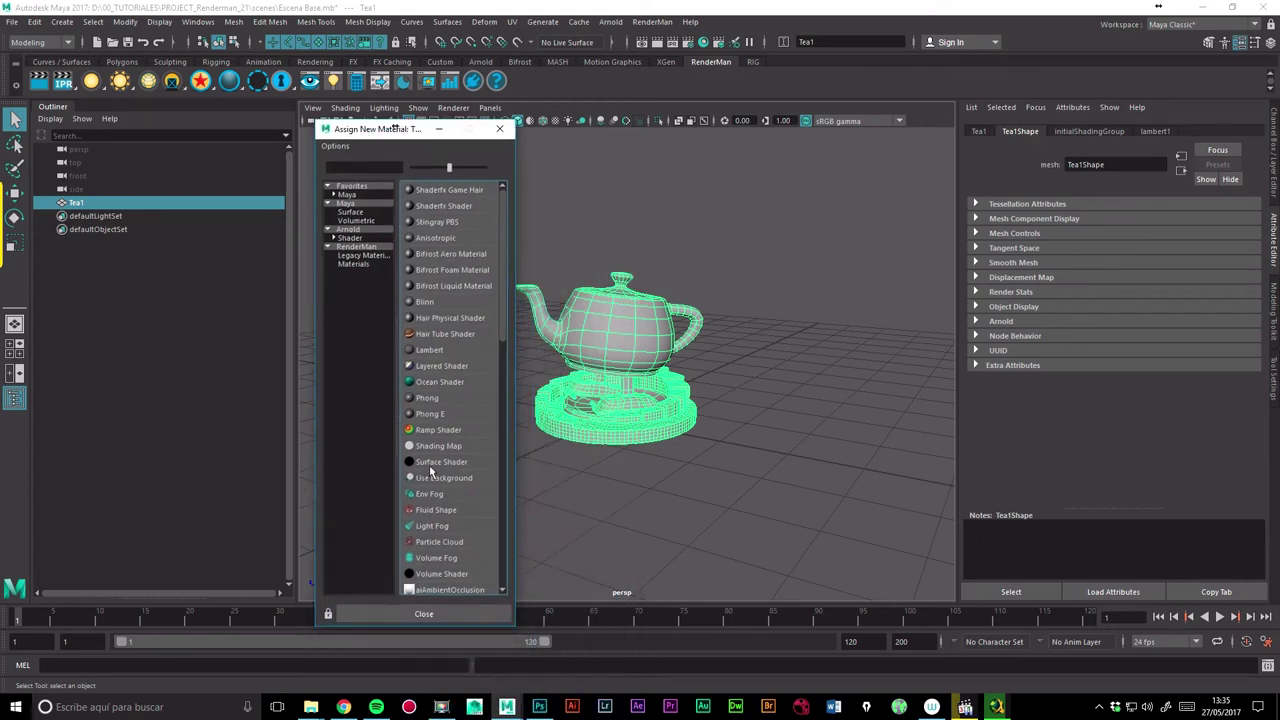
click(356, 256)
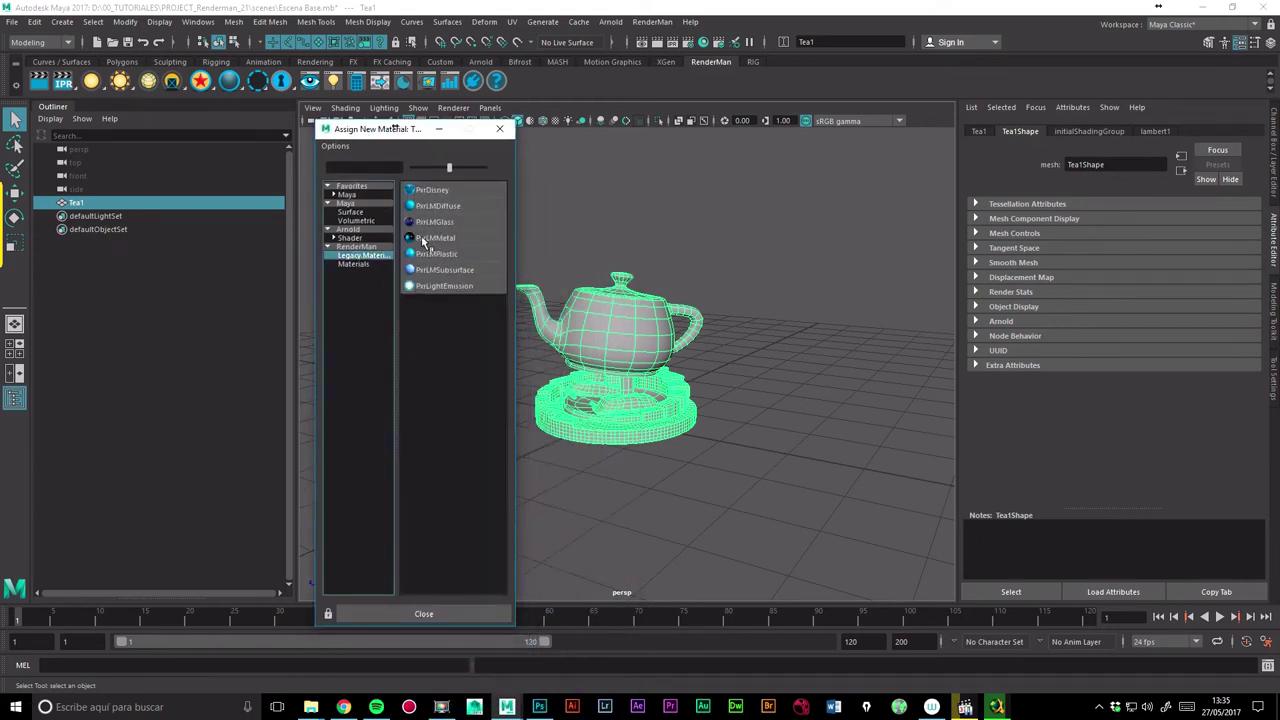
click(353, 263)
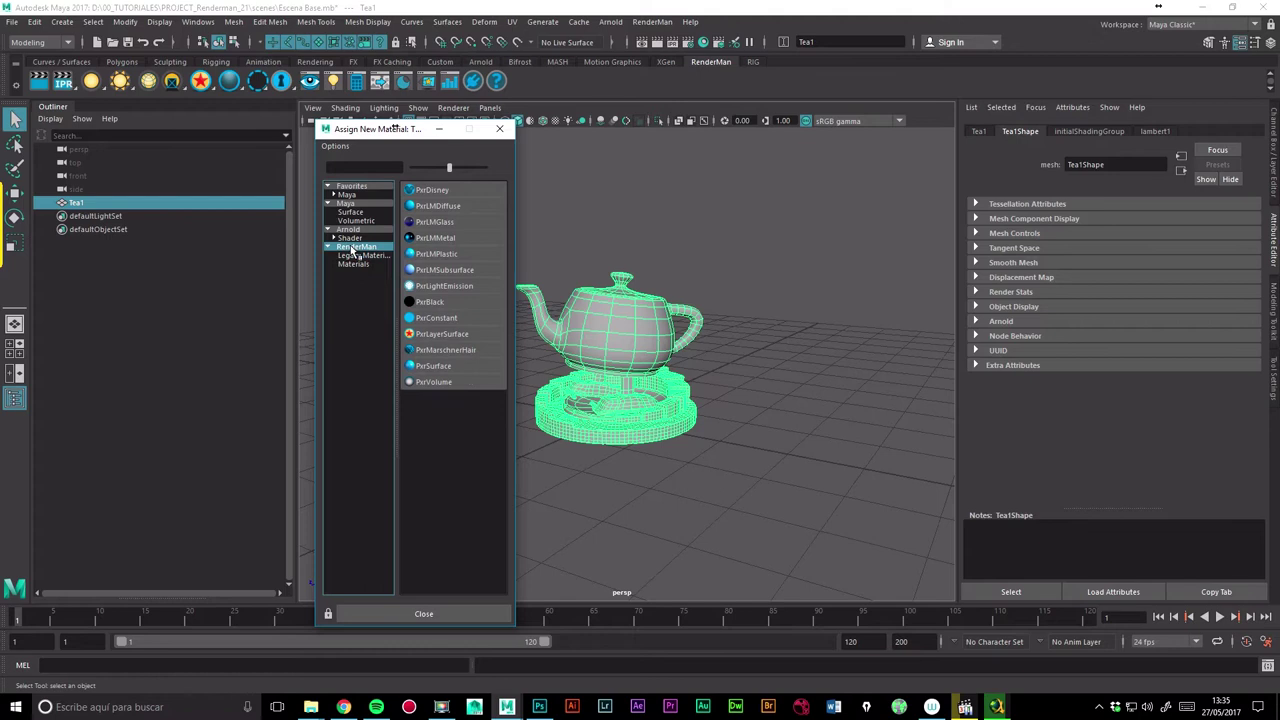
click(438, 322)
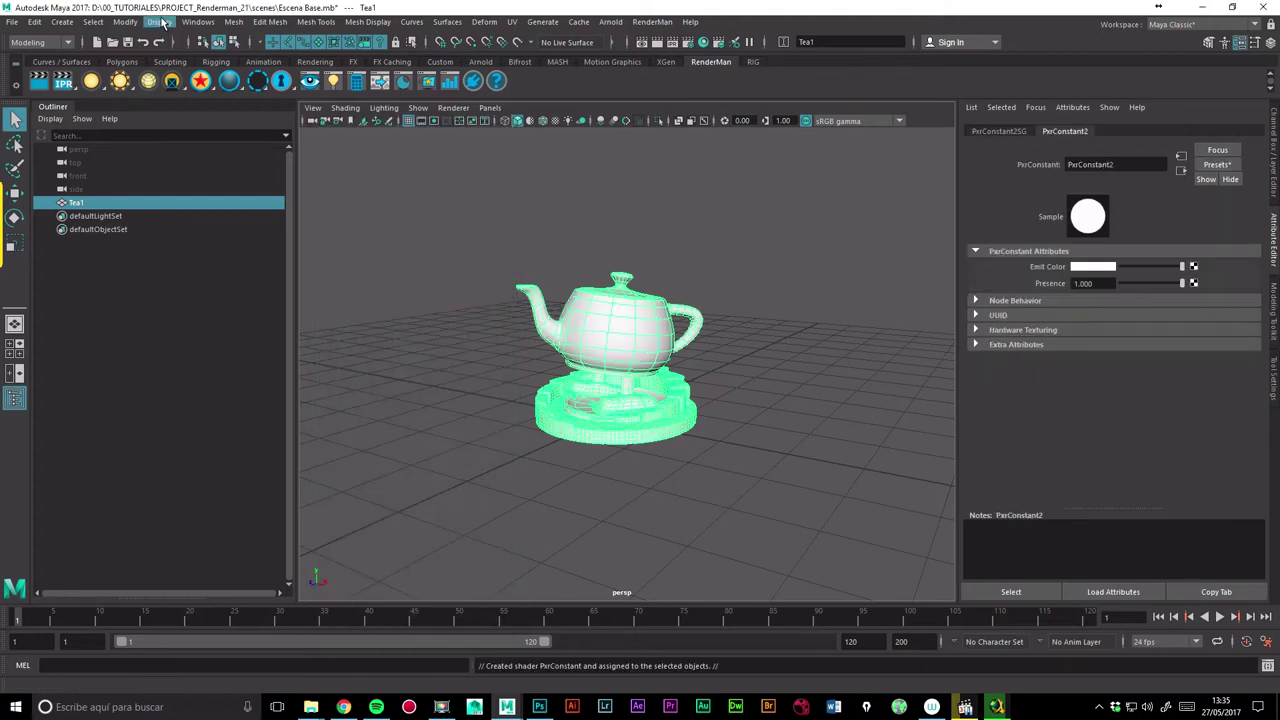
In the Node Editor, graph the teapot's and PxrConstant2SG's connections and select PxrConstant2
click(198, 22)
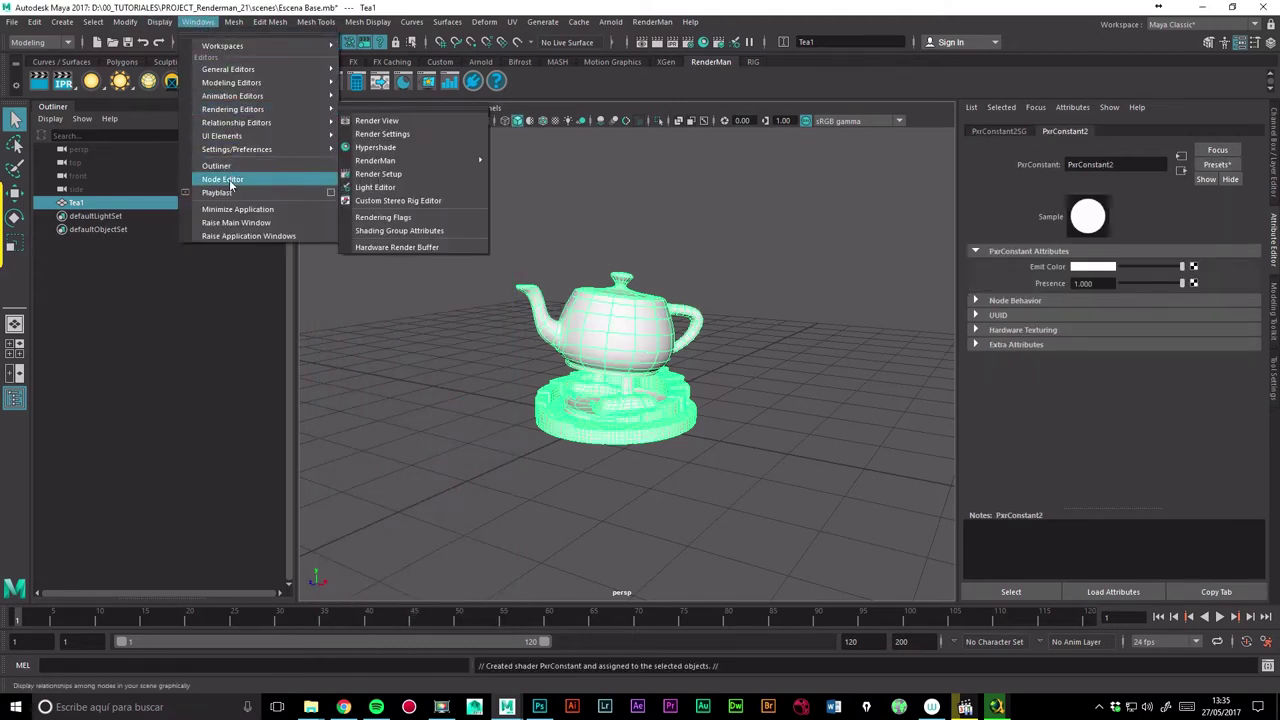
mouse_move(233, 109)
click(370, 123)
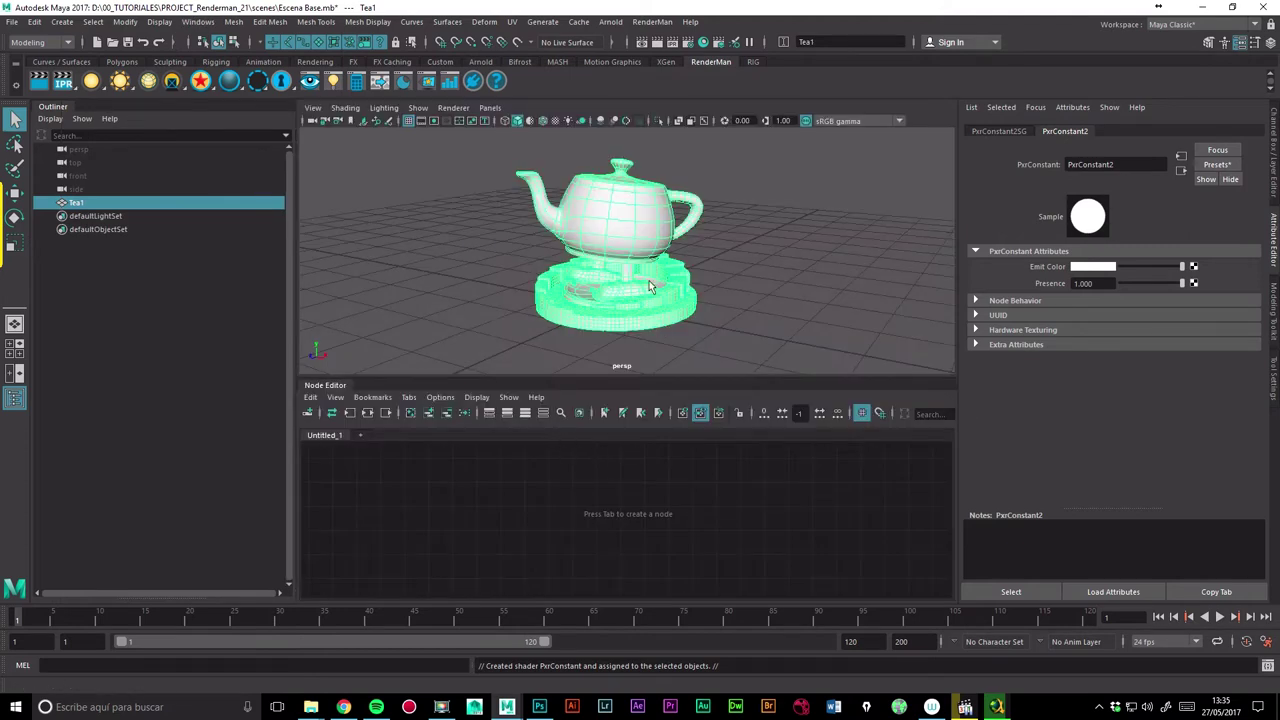
click(368, 414)
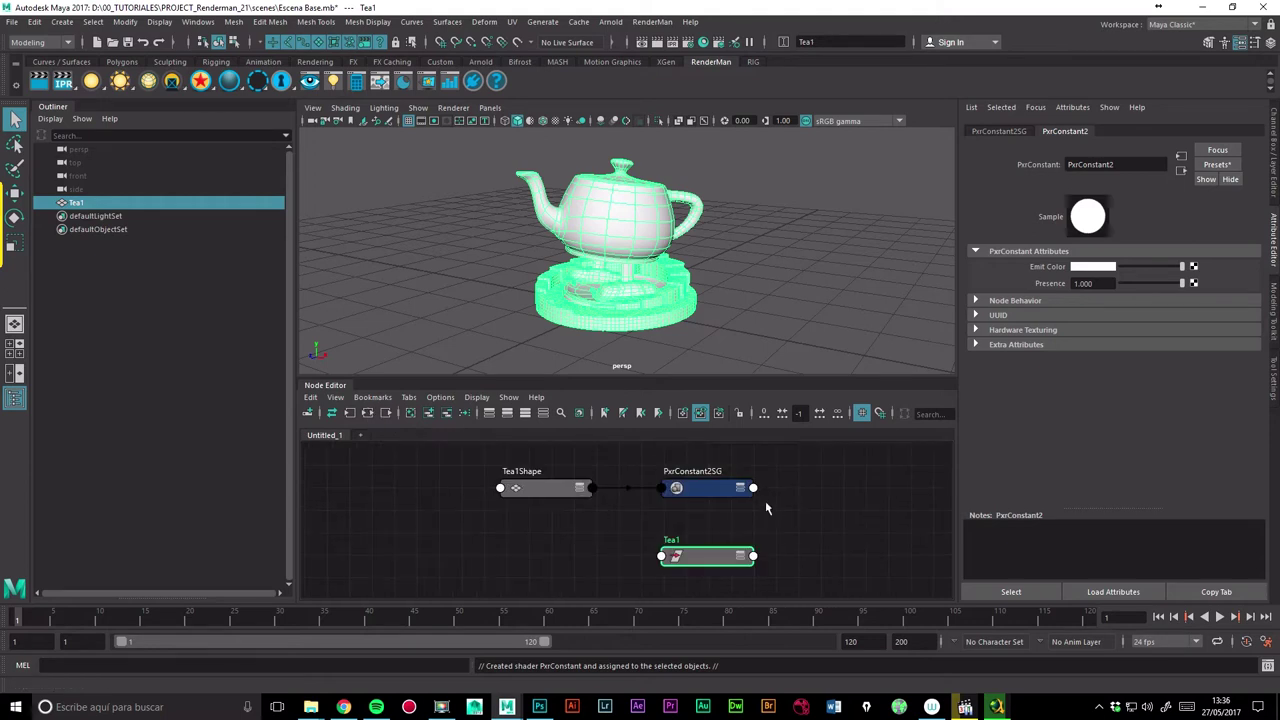
click(706, 489)
click(368, 414)
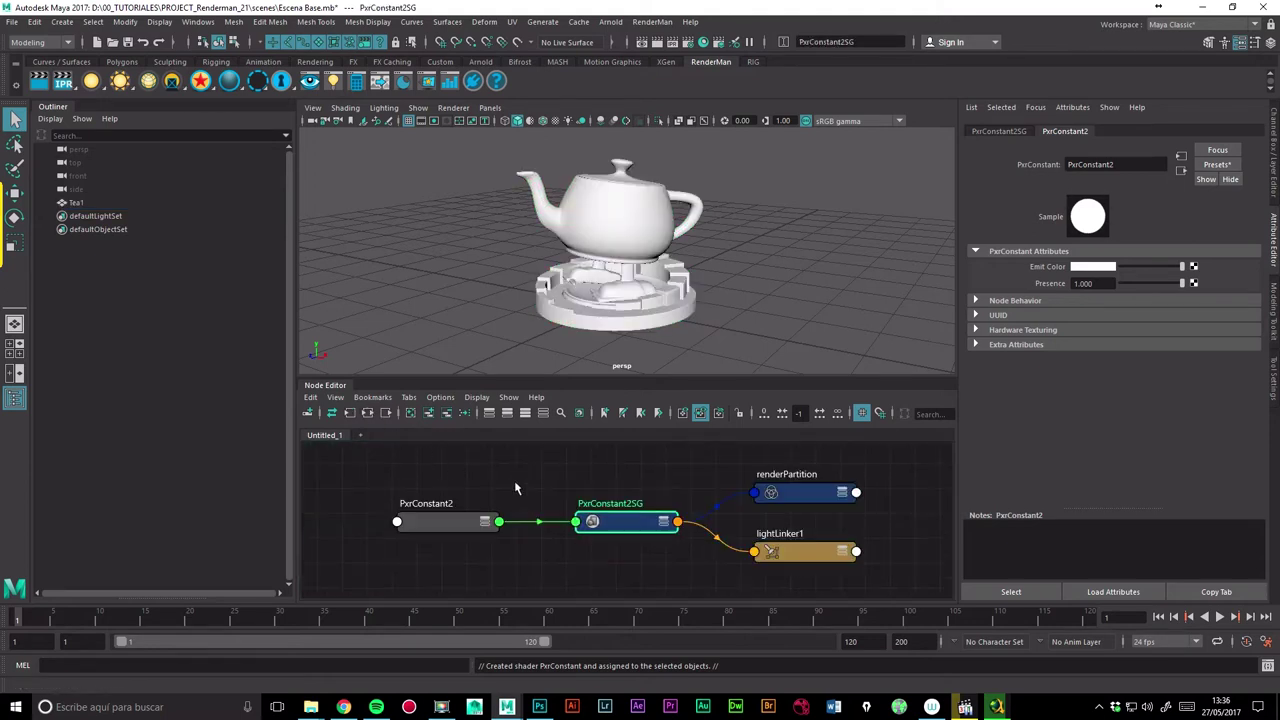
click(447, 523)
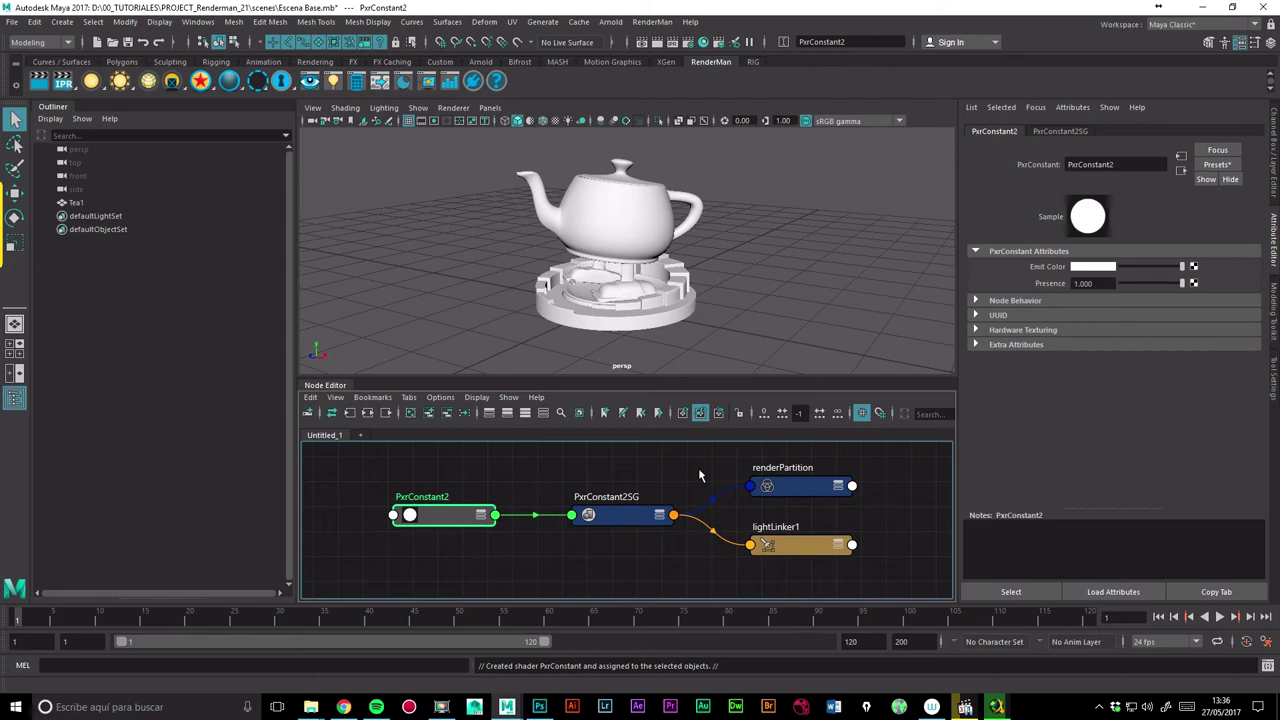
click(703, 42)
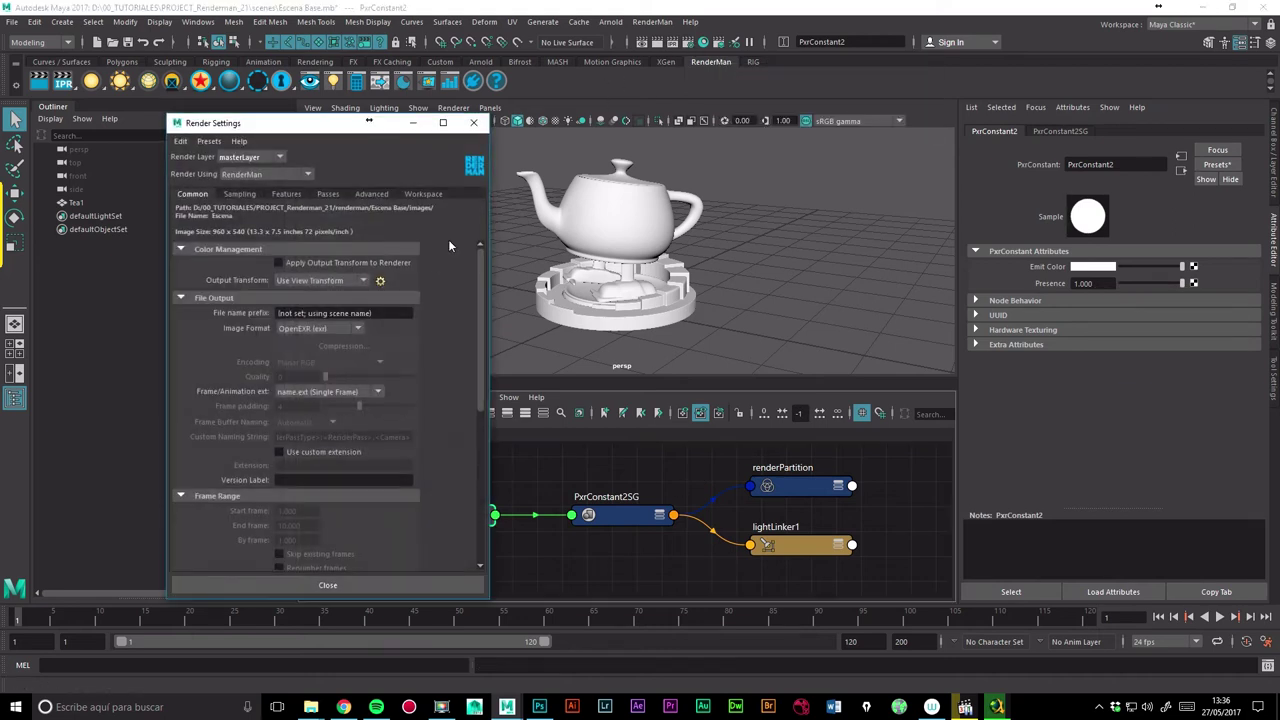
click(242, 195)
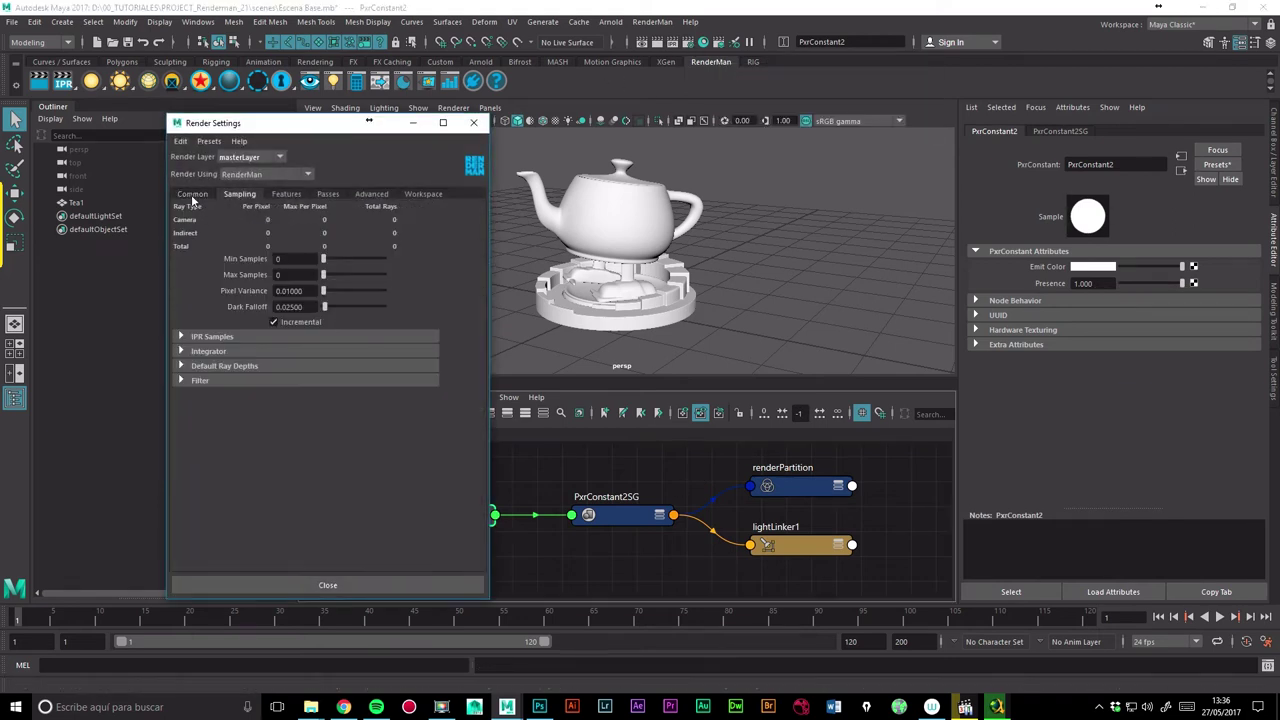
click(196, 196)
scroll(300, 400, down, 5)
scroll(200, 560, down, 5)
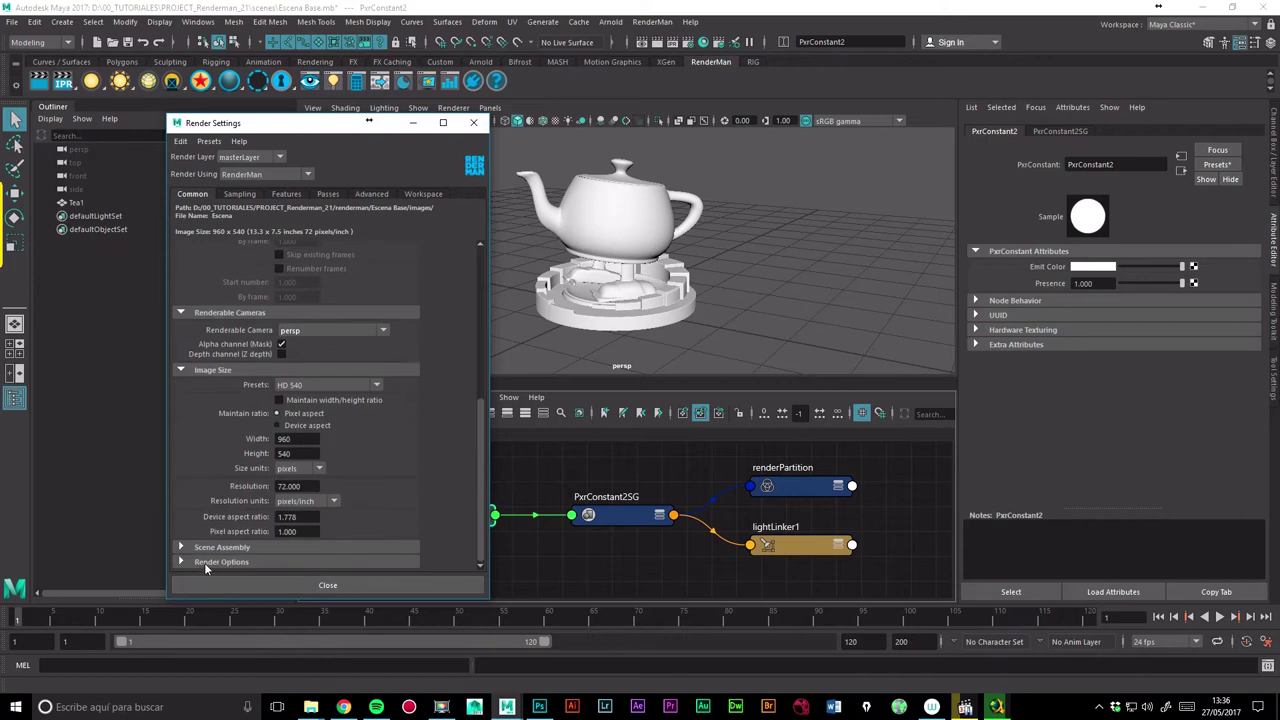
scroll(300, 530, down, 3)
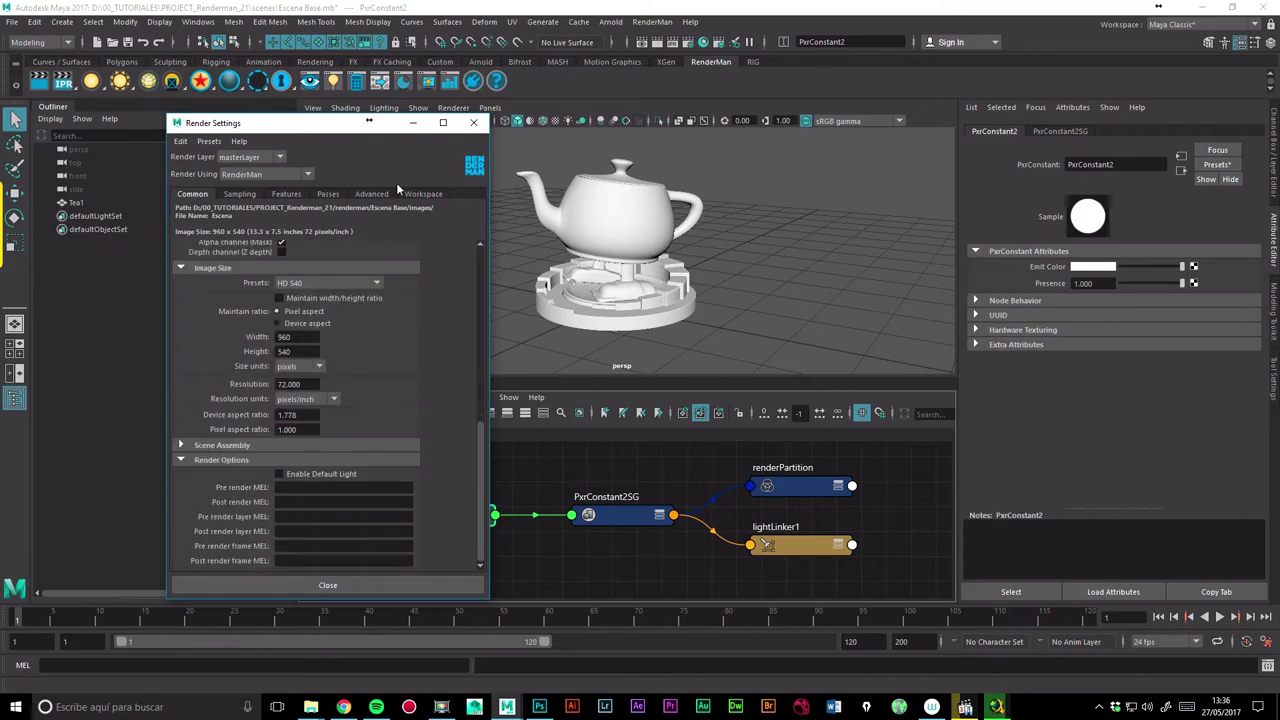
click(473, 122)
click(810, 213)
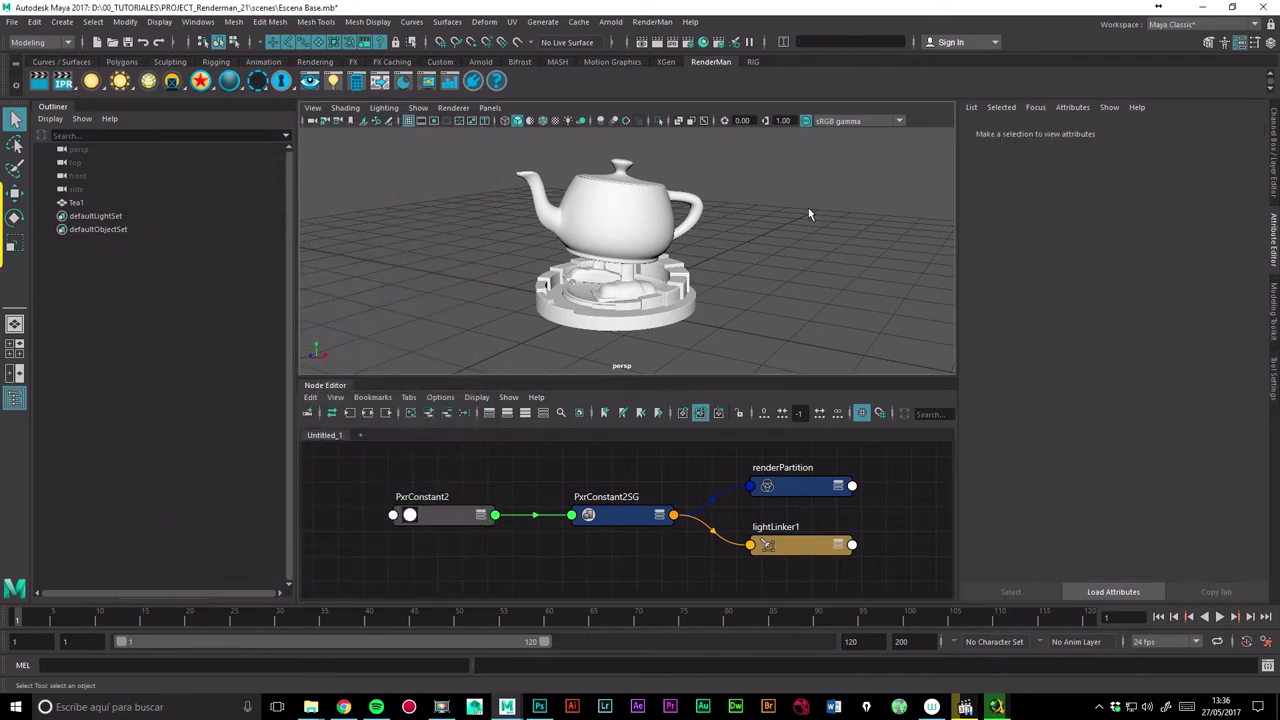
click(673, 44)
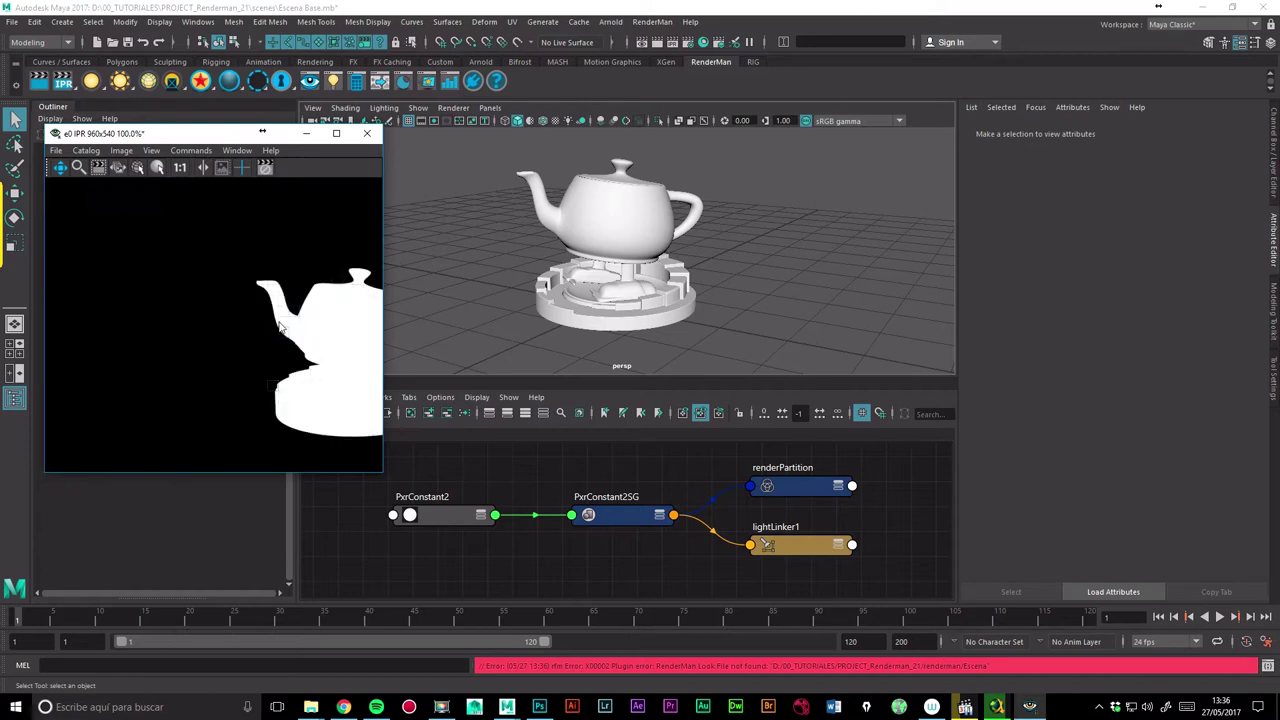
drag(314, 335, 166, 294)
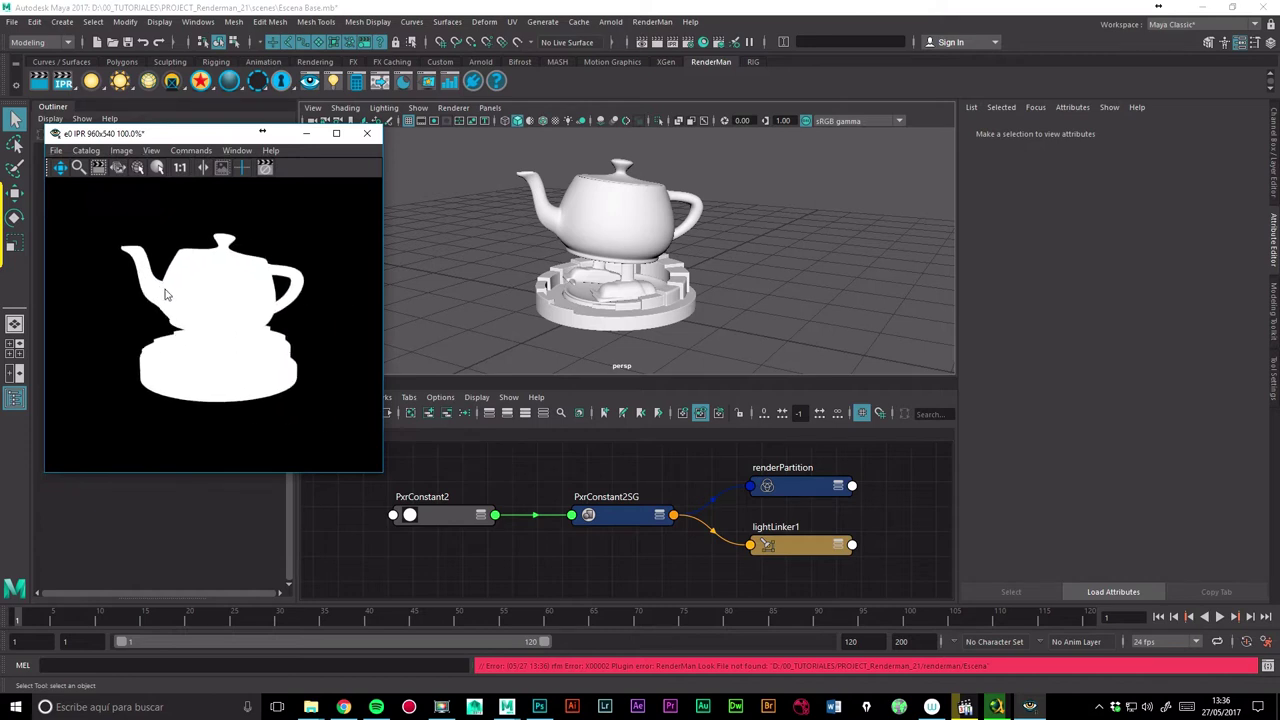
click(368, 136)
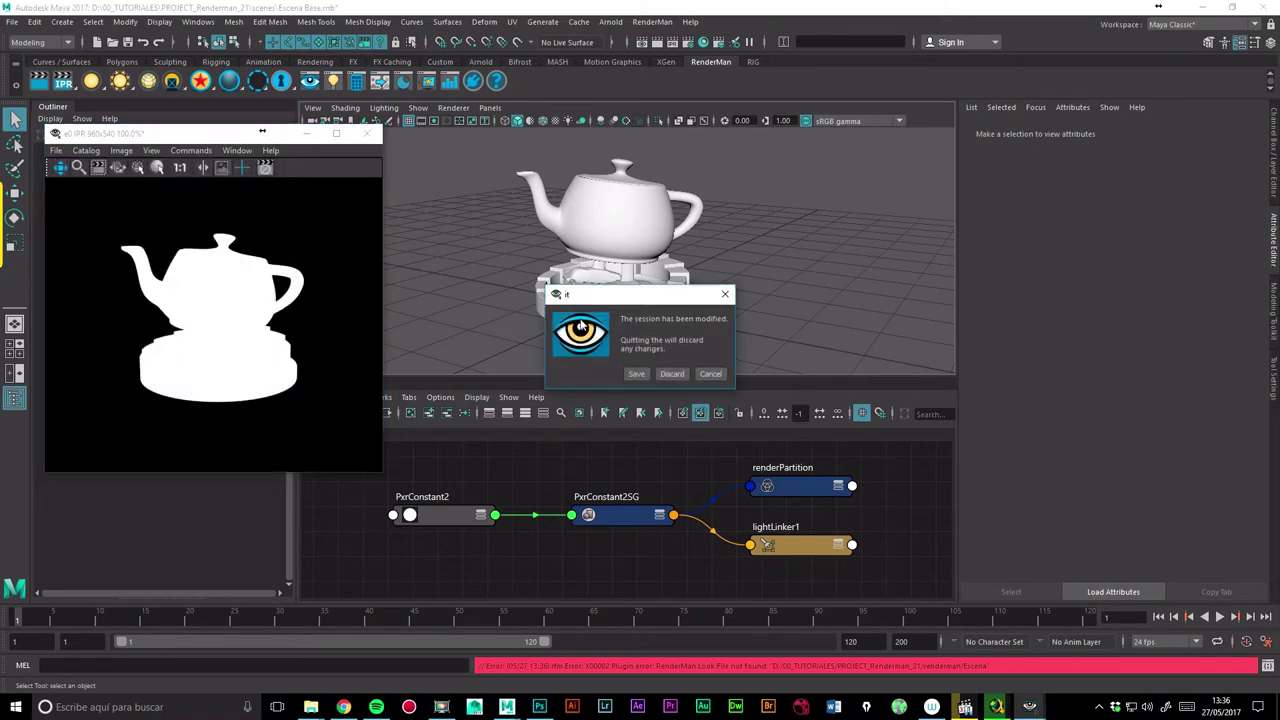
click(670, 374)
alt+middle_drag(480, 480, 626, 474)
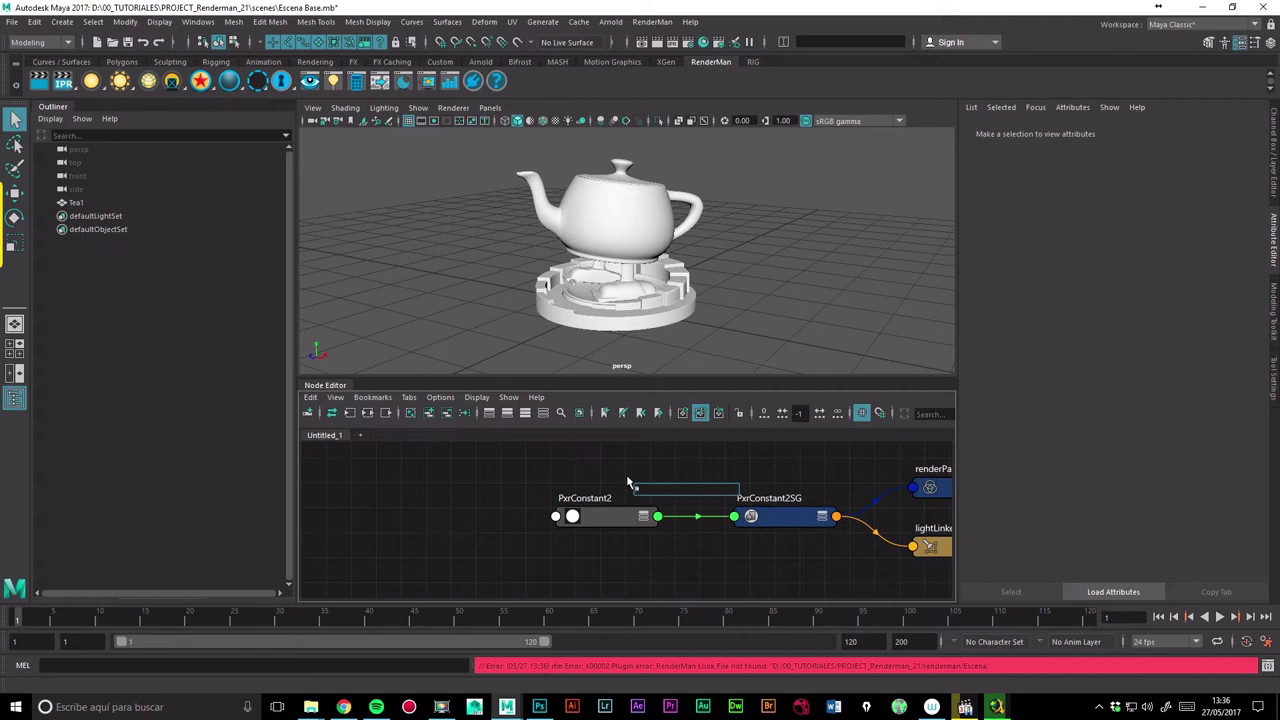
Create a RenderMan PxrDirt node from PxrConstant2's Emit Color attribute
click(603, 516)
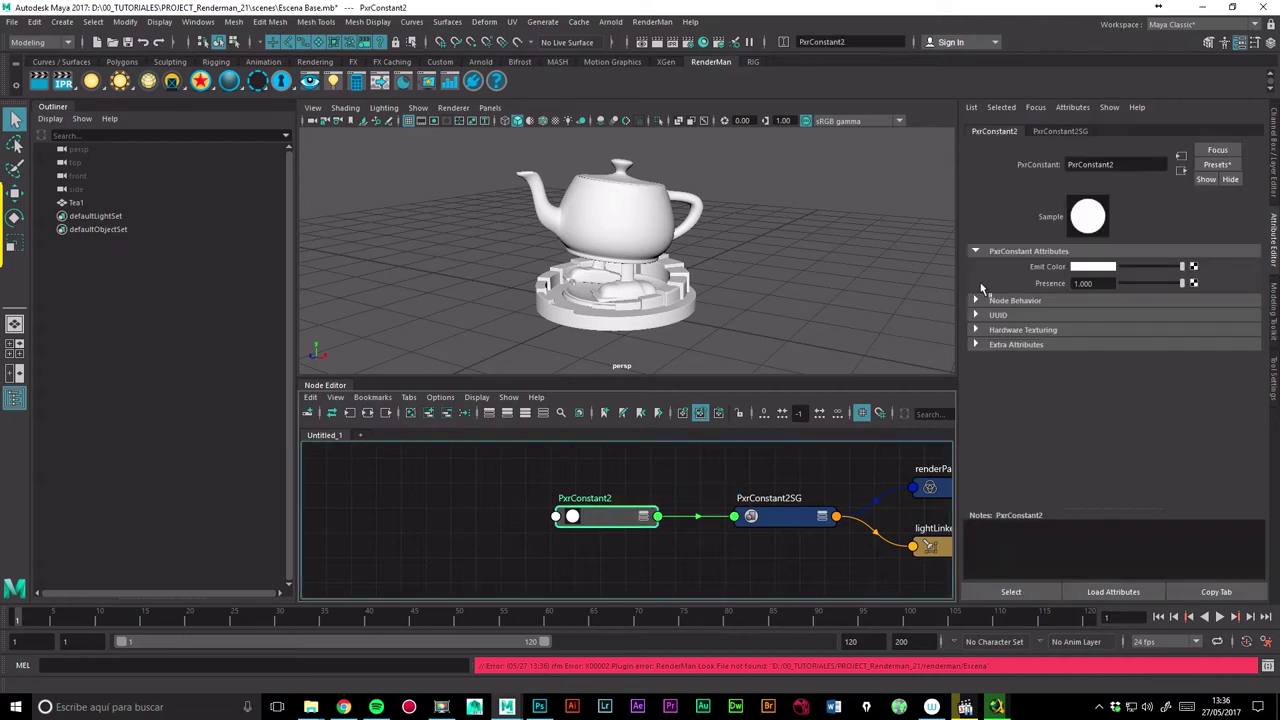
click(1195, 270)
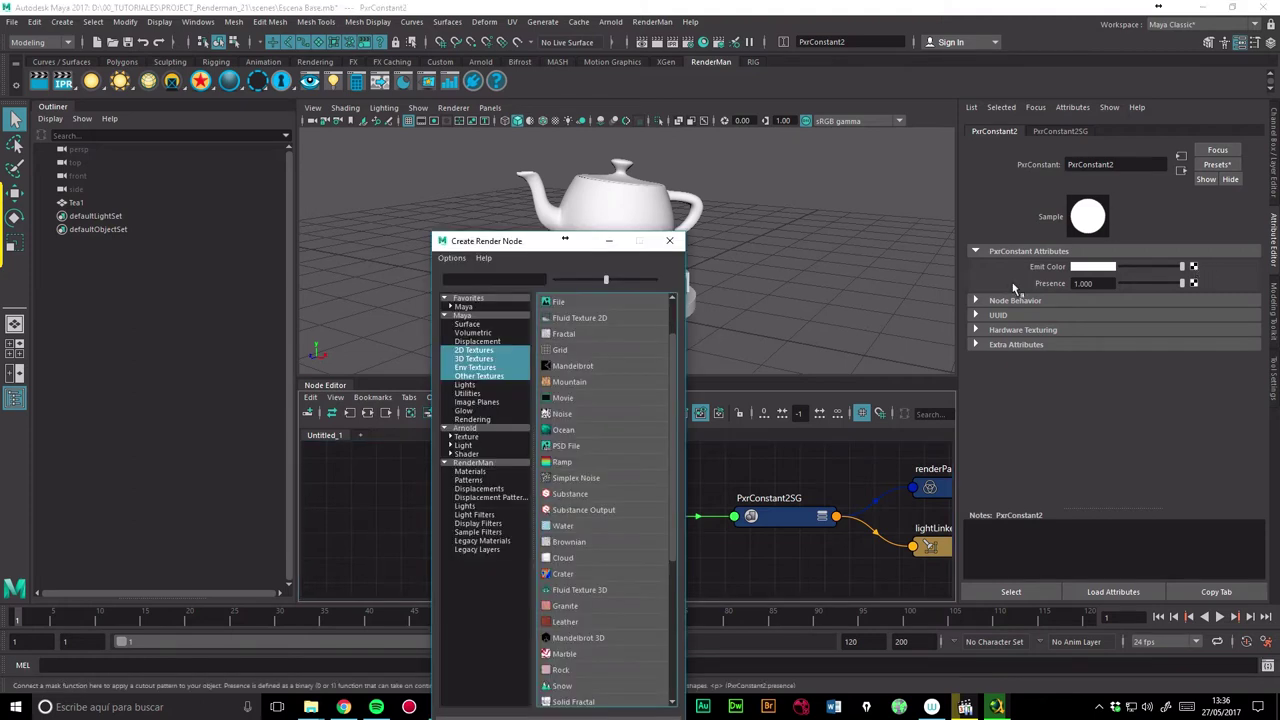
drag(517, 245, 499, 134)
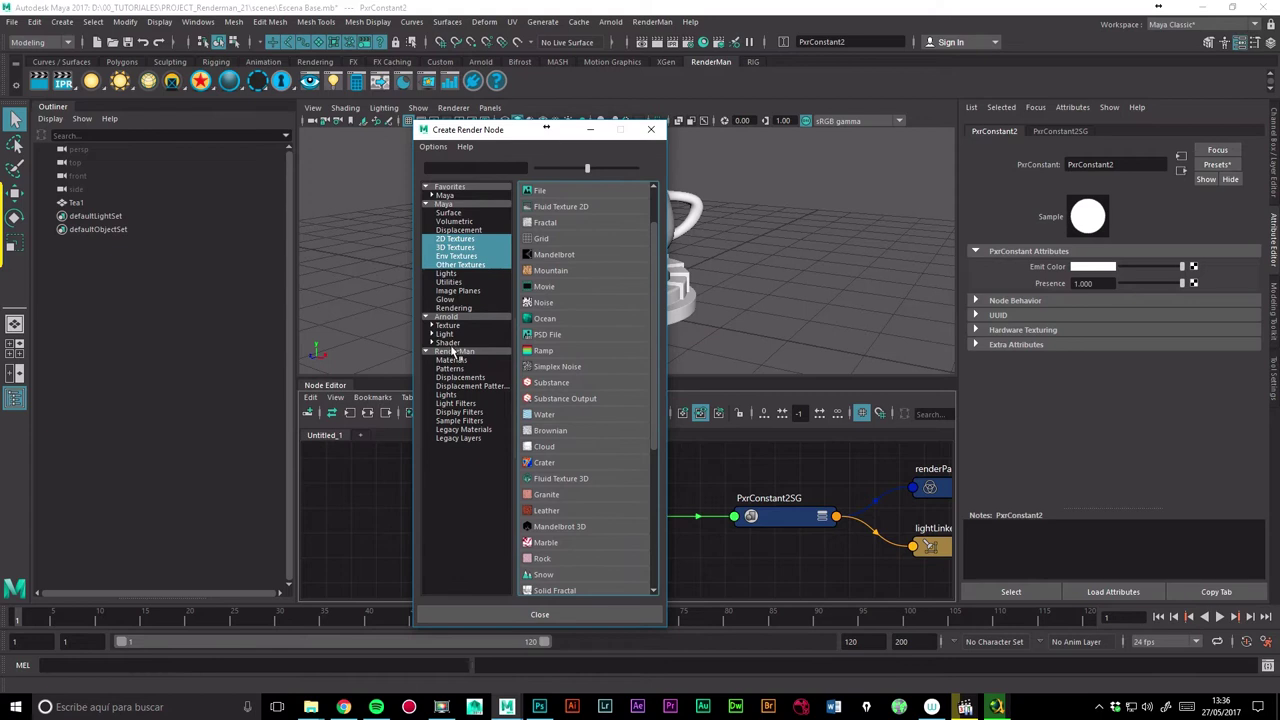
click(455, 352)
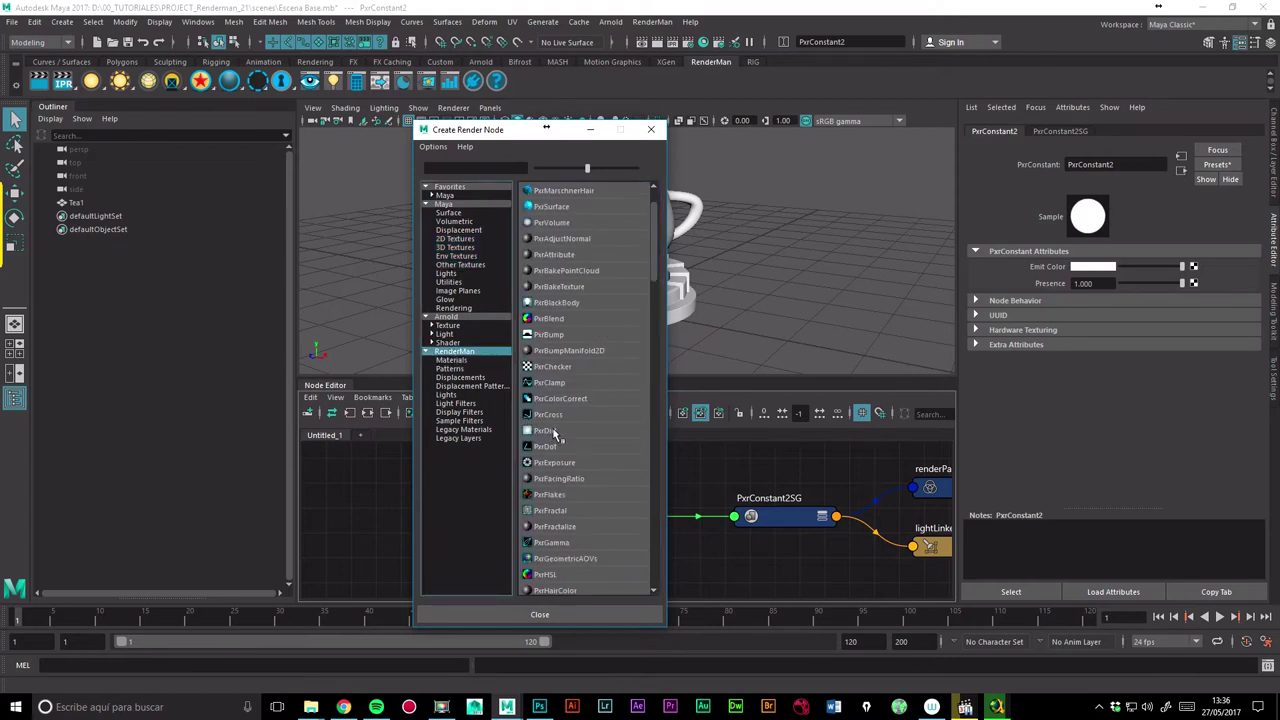
click(555, 432)
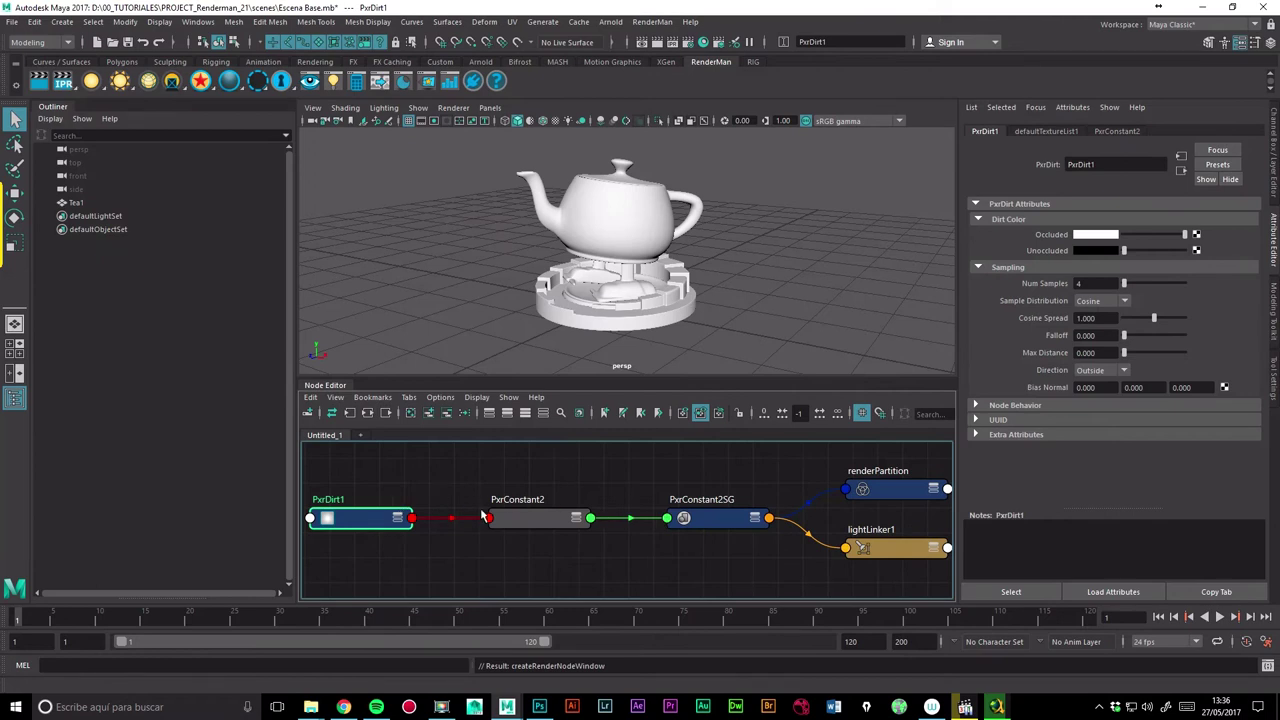
Disconnect PxrDirt1's wire from PxrConstant2 in the node graph
alt+middle_drag(474, 484, 508, 488)
scroll(510, 486, down, 2)
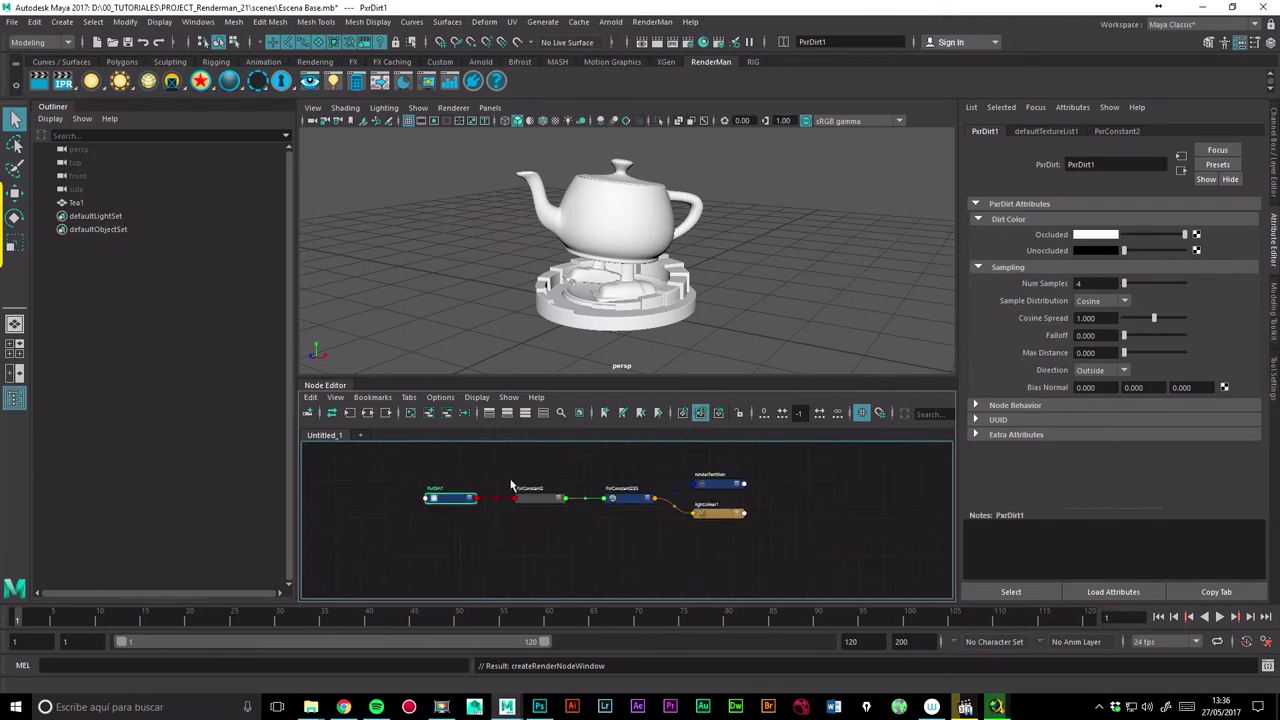
drag(540, 502, 509, 548)
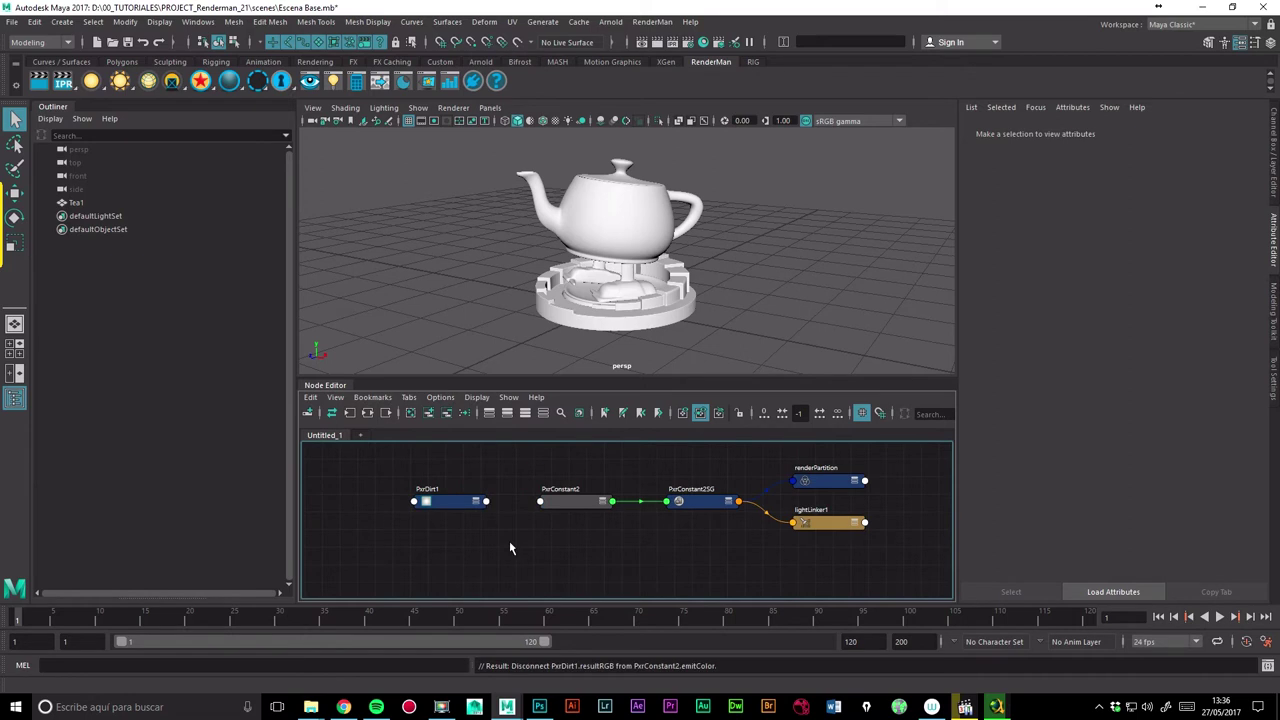
Delete PxrDirt1 and create a fresh PxrDirt node by name, left of PxrConstant2
click(445, 499)
key(Delete)
key(Tab)
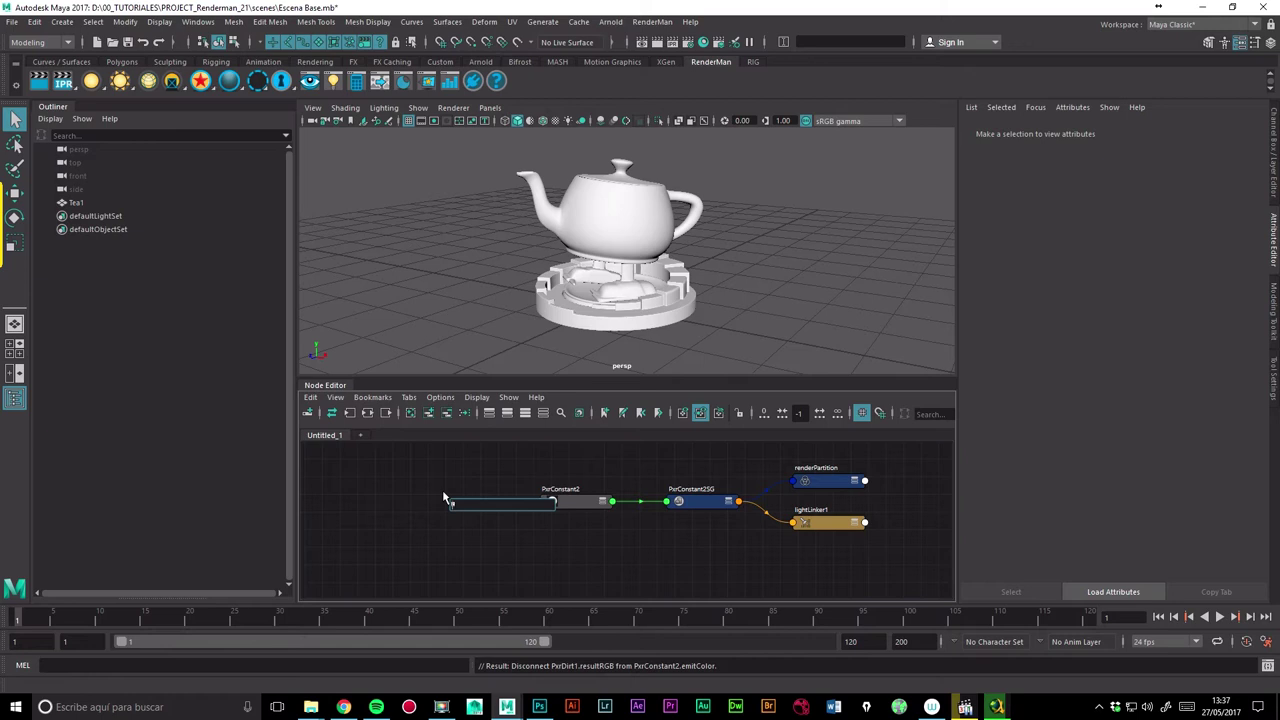
text(pxr)
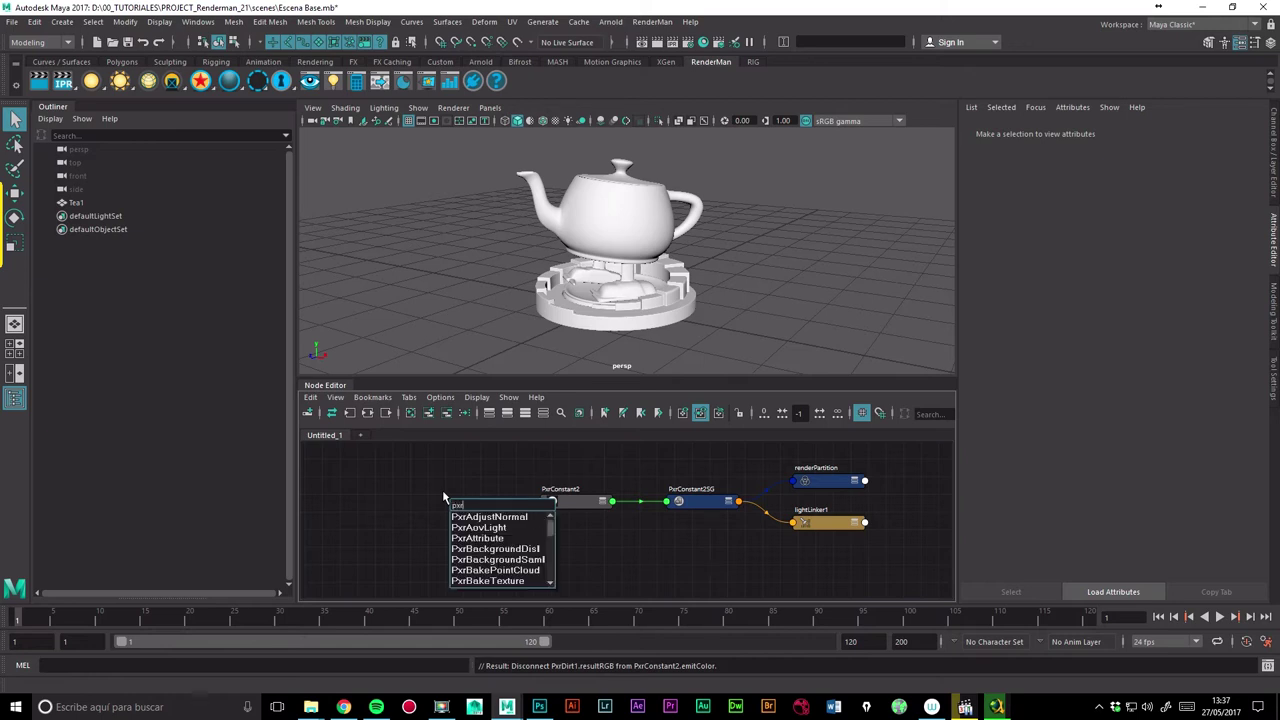
text(dirt)
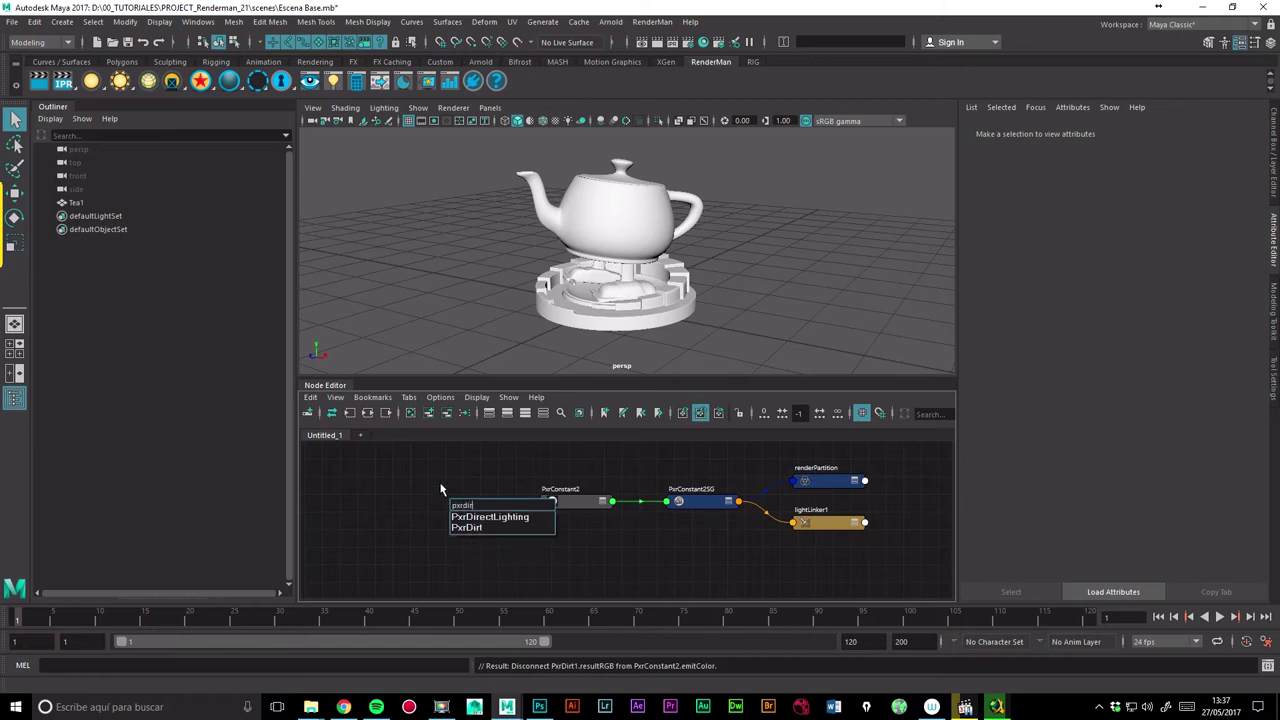
click(489, 526)
scroll(525, 540, up, 3)
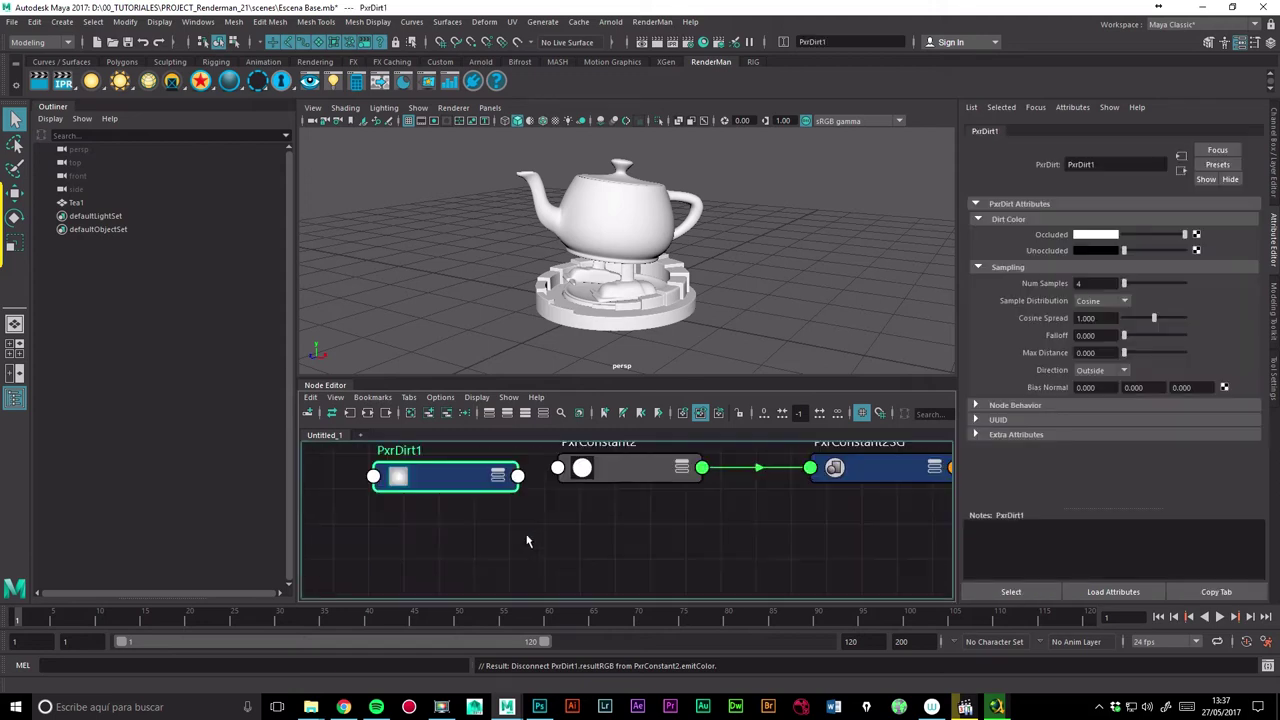
scroll(472, 522, down, 2)
drag(488, 500, 460, 500)
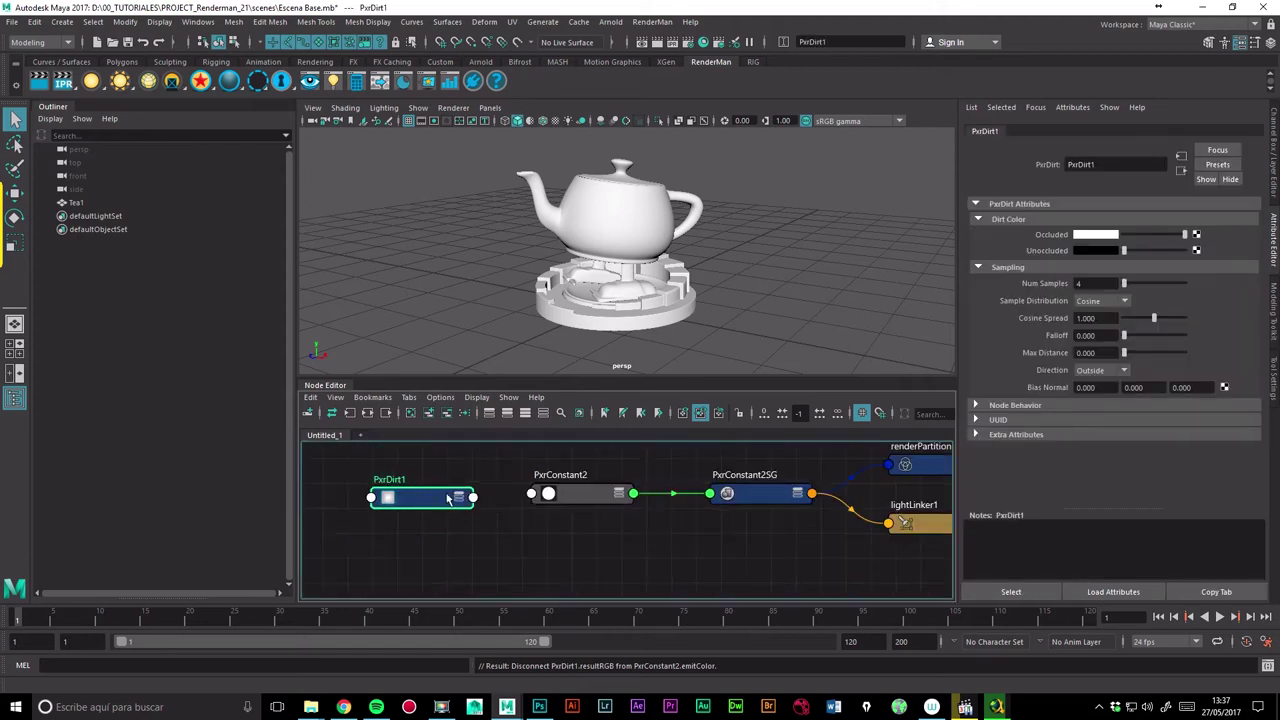
Connect PxrDirt1's Result RGB to PxrConstant2's Emit Color and tidy the node layout
click(471, 500)
mouse_move(510, 570)
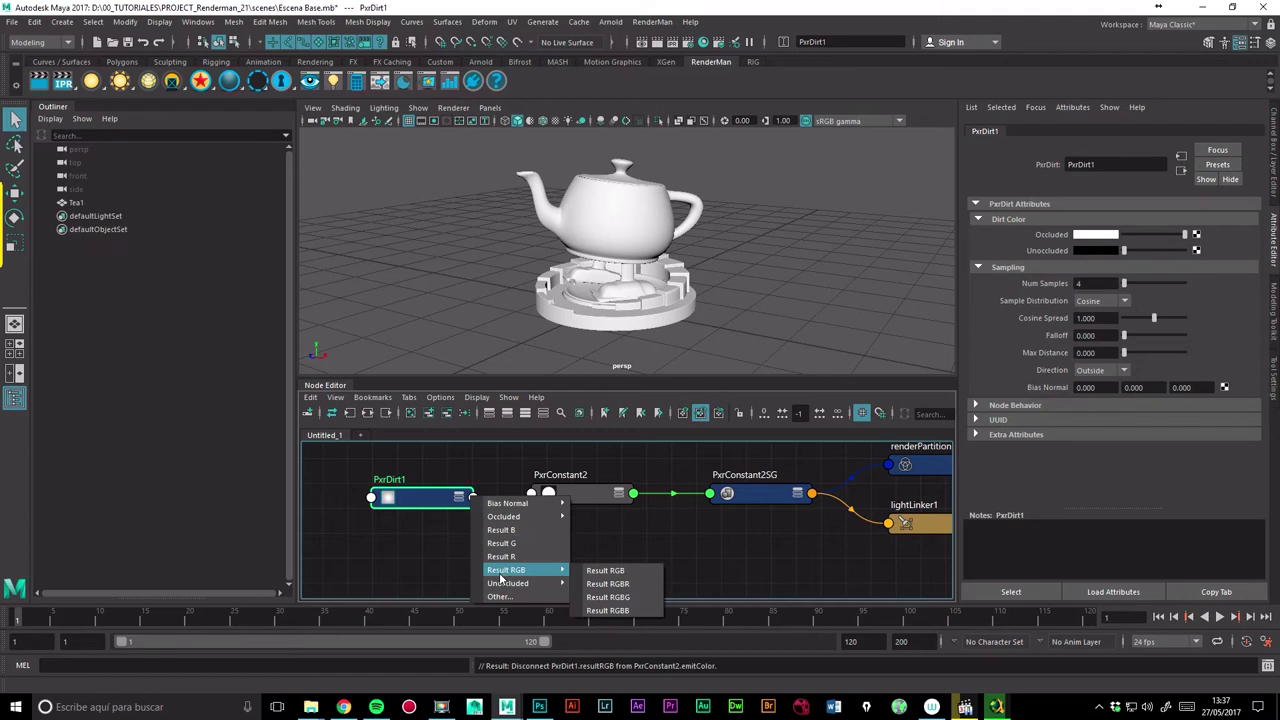
click(600, 570)
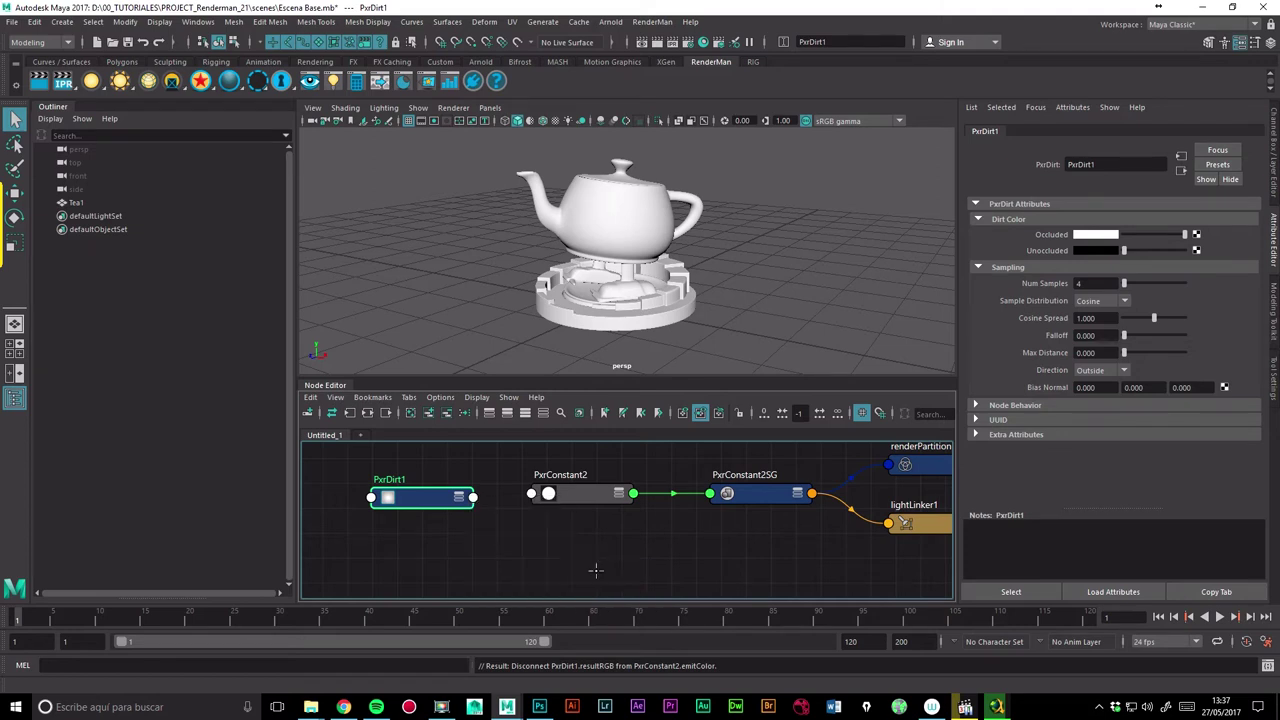
click(531, 494)
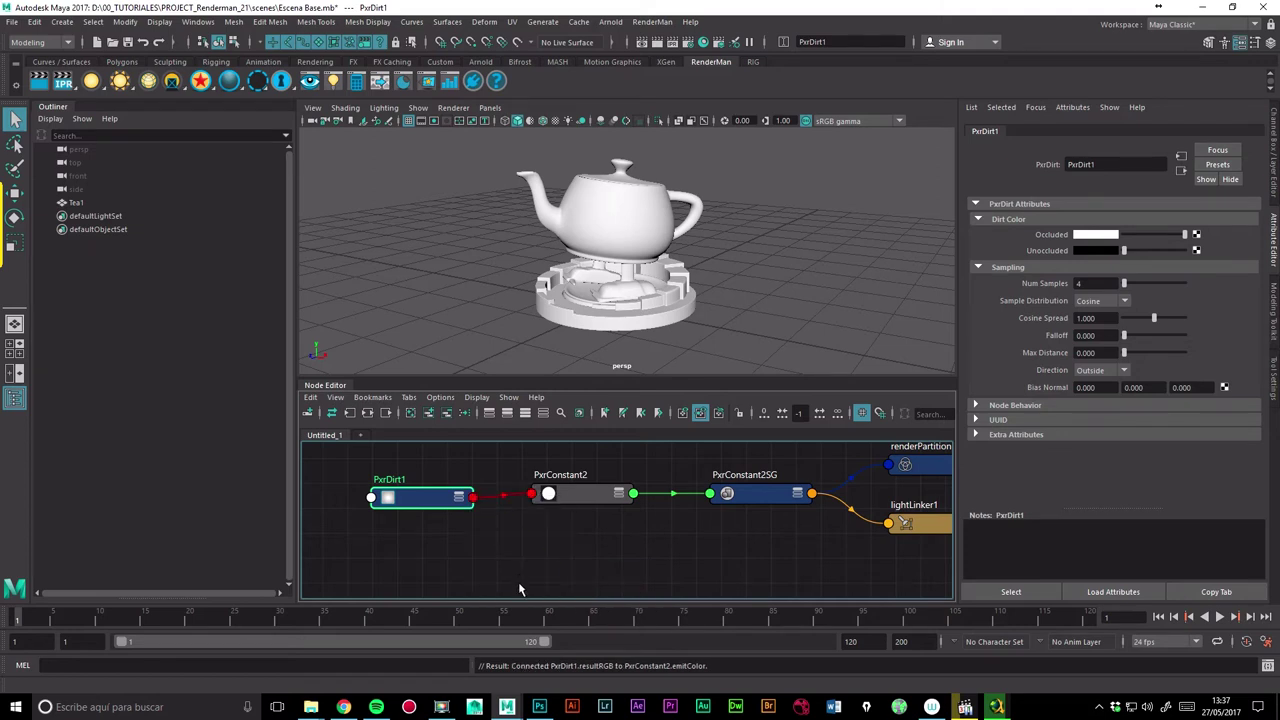
click(566, 494)
key(2)
drag(570, 488, 567, 483)
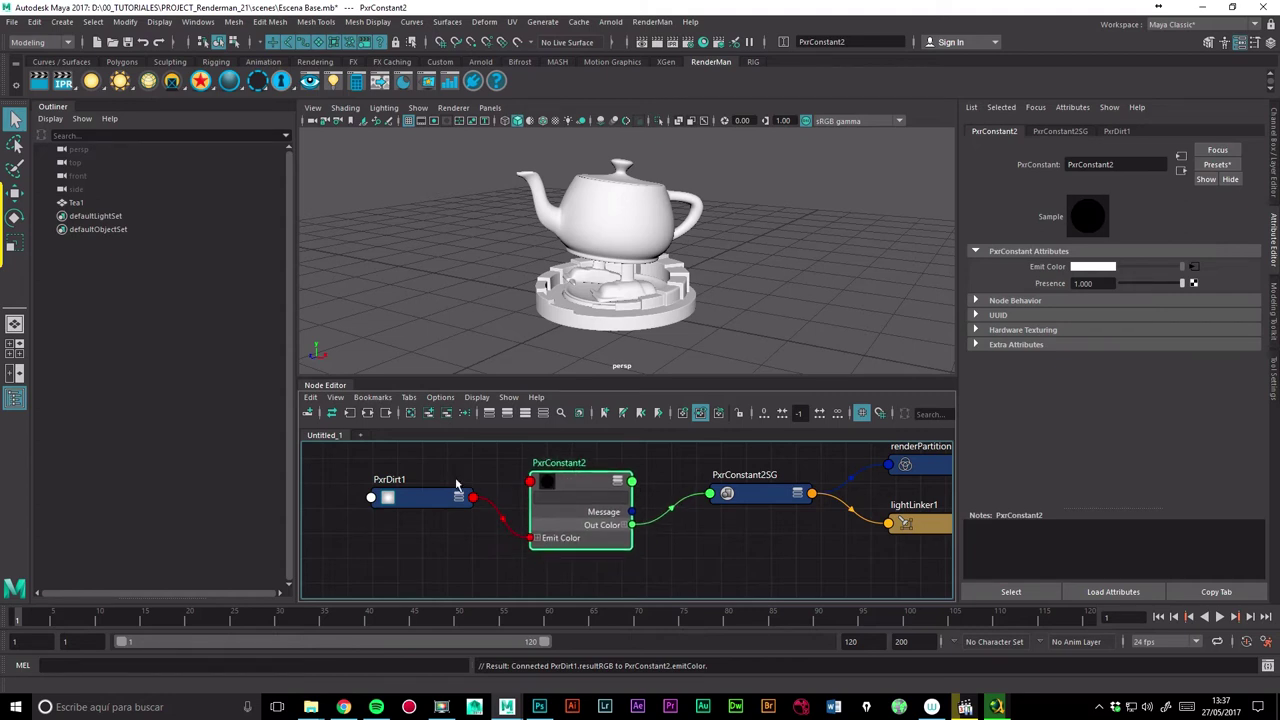
drag(428, 497, 408, 537)
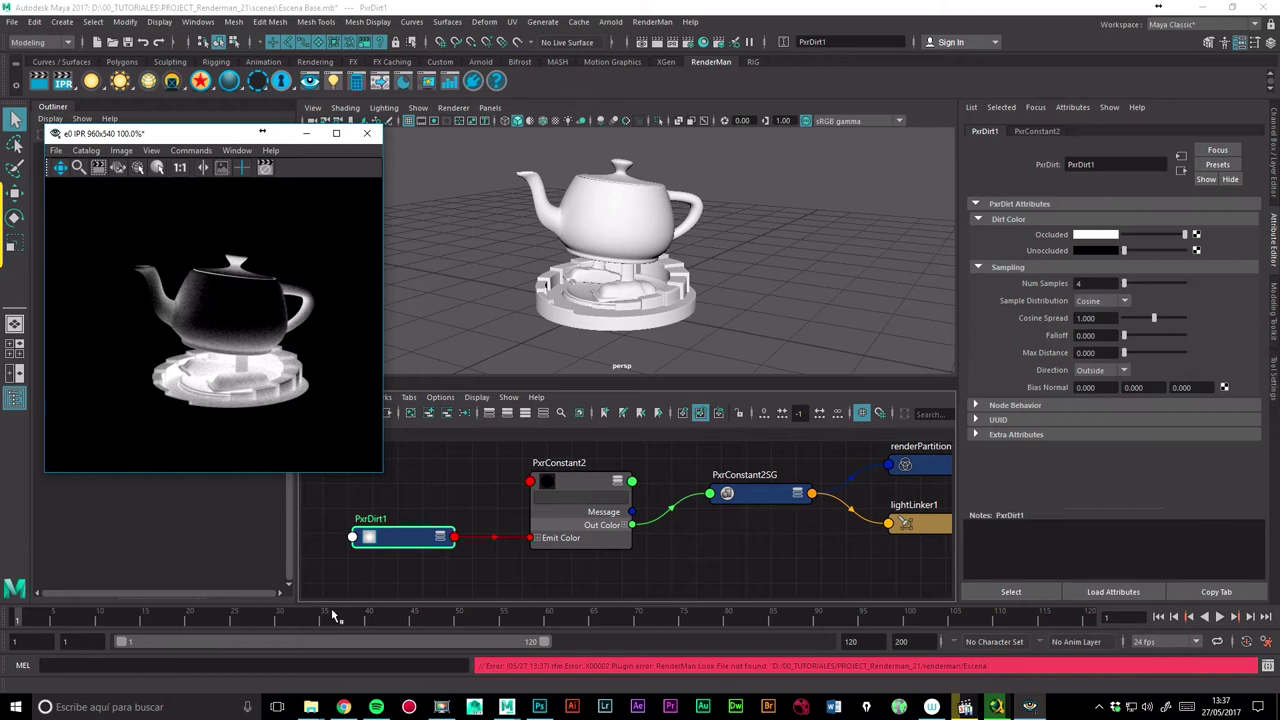
Return to the Node Editor while the IPR preview shows the dirt-shaded teapot
click(370, 538)
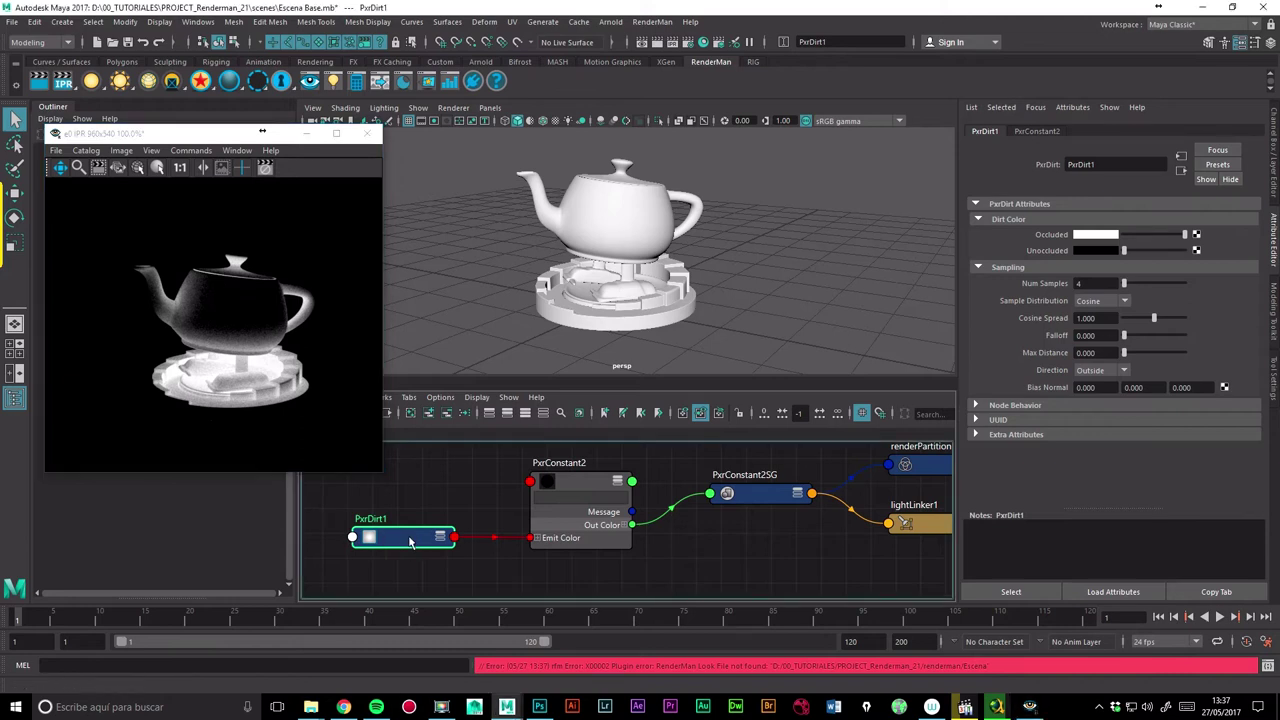
Give PxrDirt1 black occluded and white unoccluded colors, Cosine Spread 1.129 and Falloff 10.112
drag(409, 541, 392, 539)
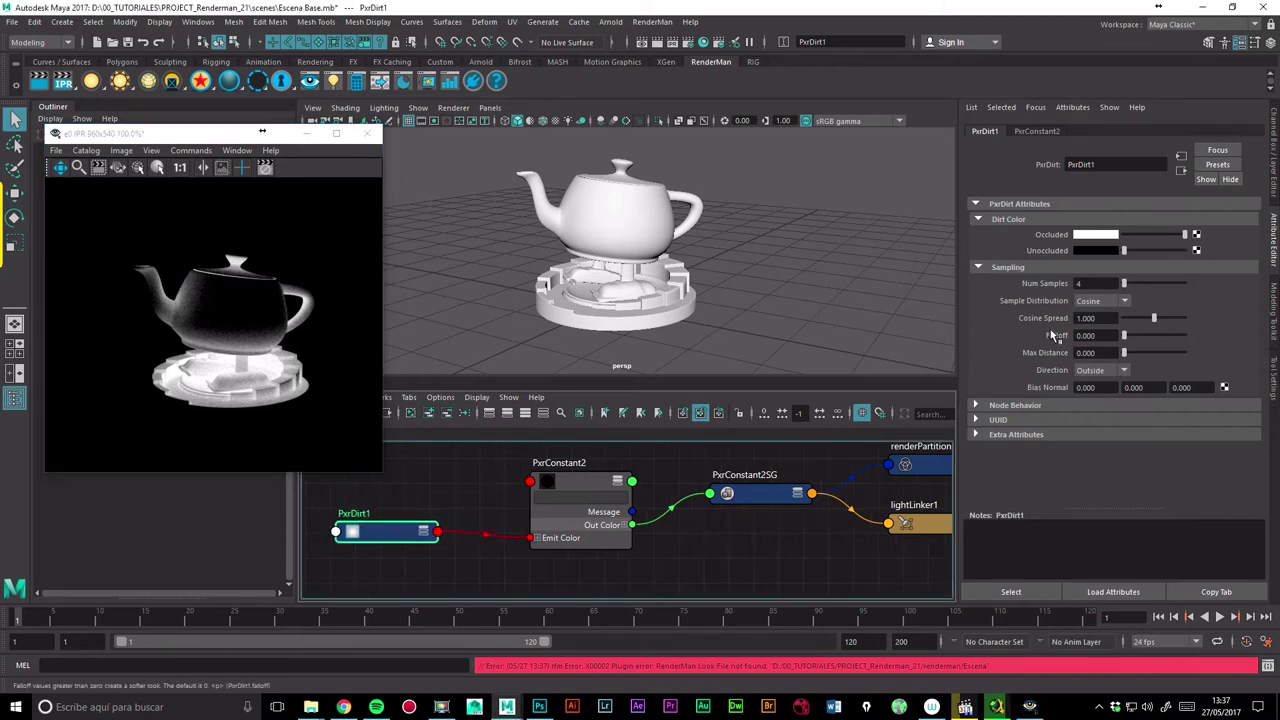
mouse_move(1178, 236)
mouse_down()
mouse_move(1123, 235)
mouse_move(1186, 250)
mouse_up()
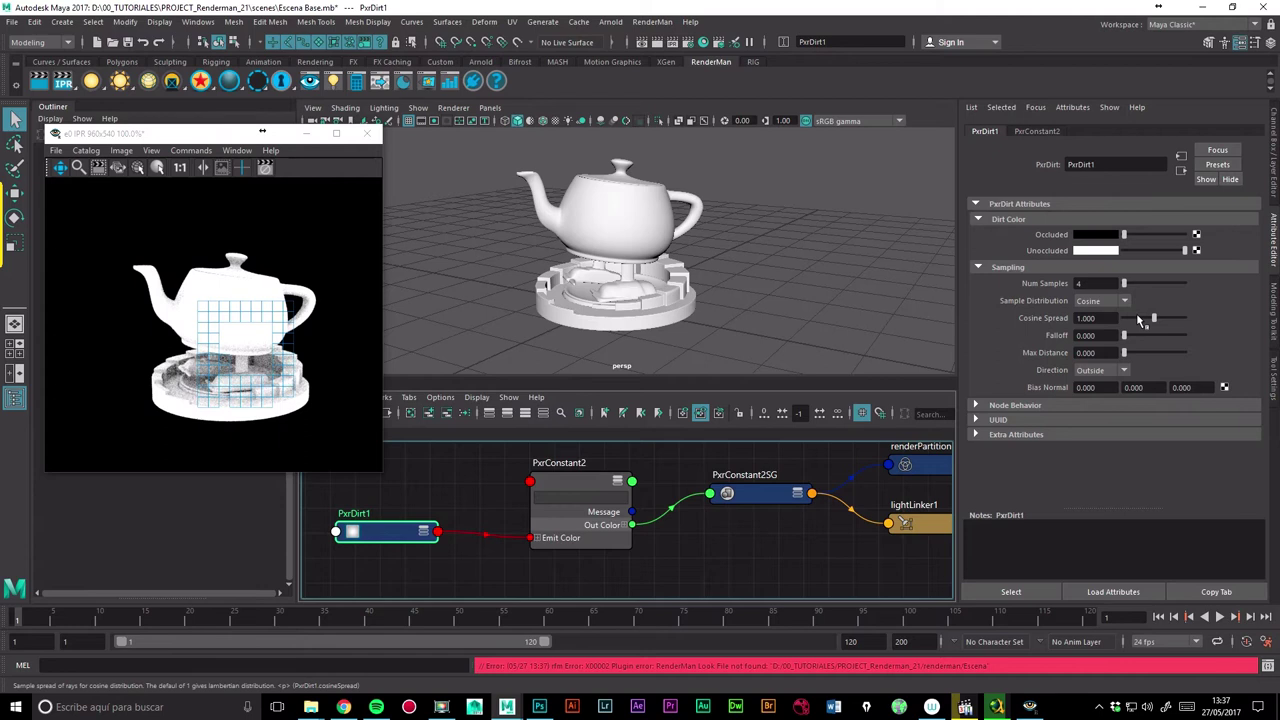
mouse_move(1153, 318)
mouse_down()
mouse_move(1147, 340)
mouse_move(1133, 340)
mouse_up()
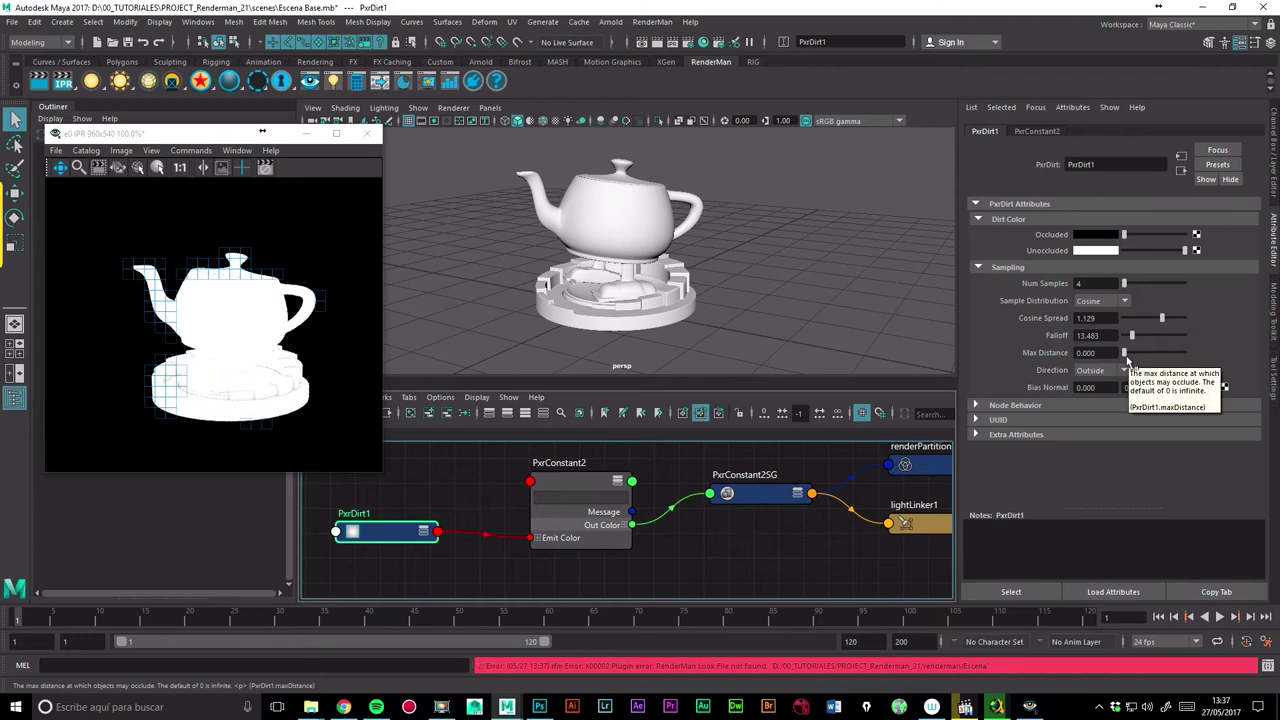
drag(1133, 336, 1130, 337)
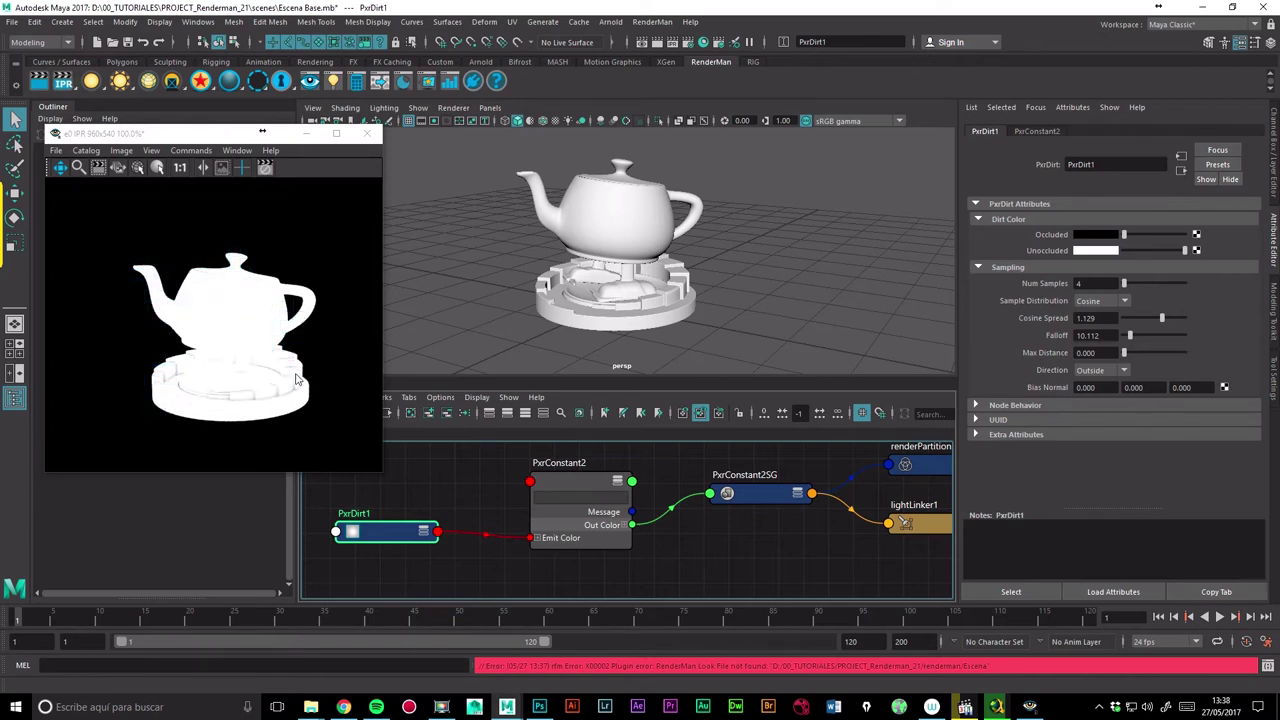
Inspect the nearly white IPR render and move PxrDirt1 further left in the graph
click(239, 328)
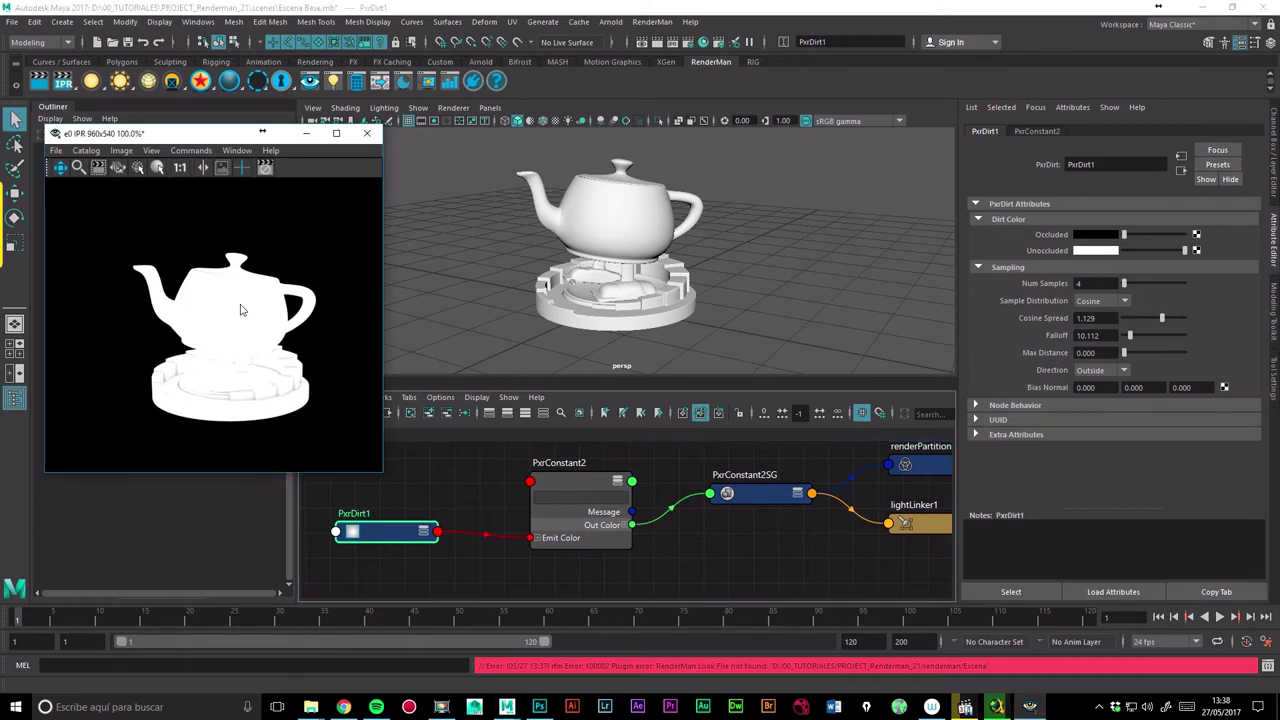
mouse_move(485, 480)
alt+middle_down()
mouse_move(504, 498)
mouse_move(654, 485)
alt+middle_up()
drag(555, 543, 413, 543)
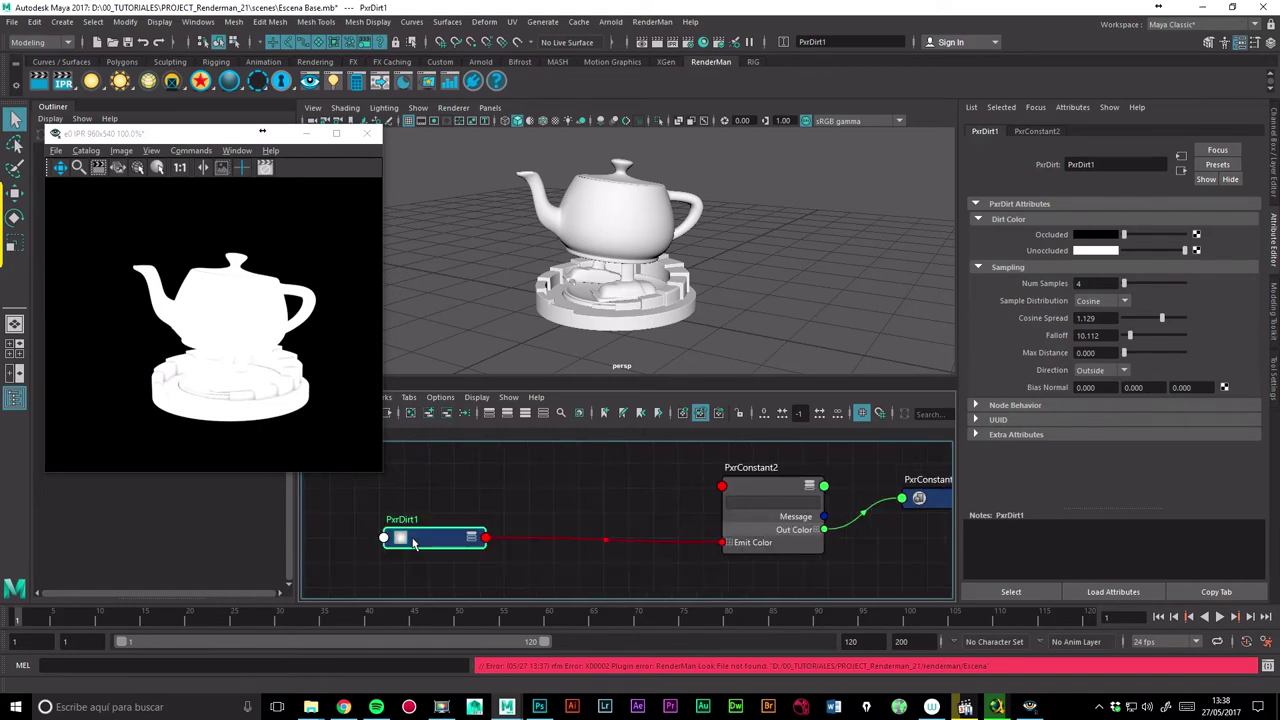
Deselect all nodes and close the IPR render preview
click(580, 480)
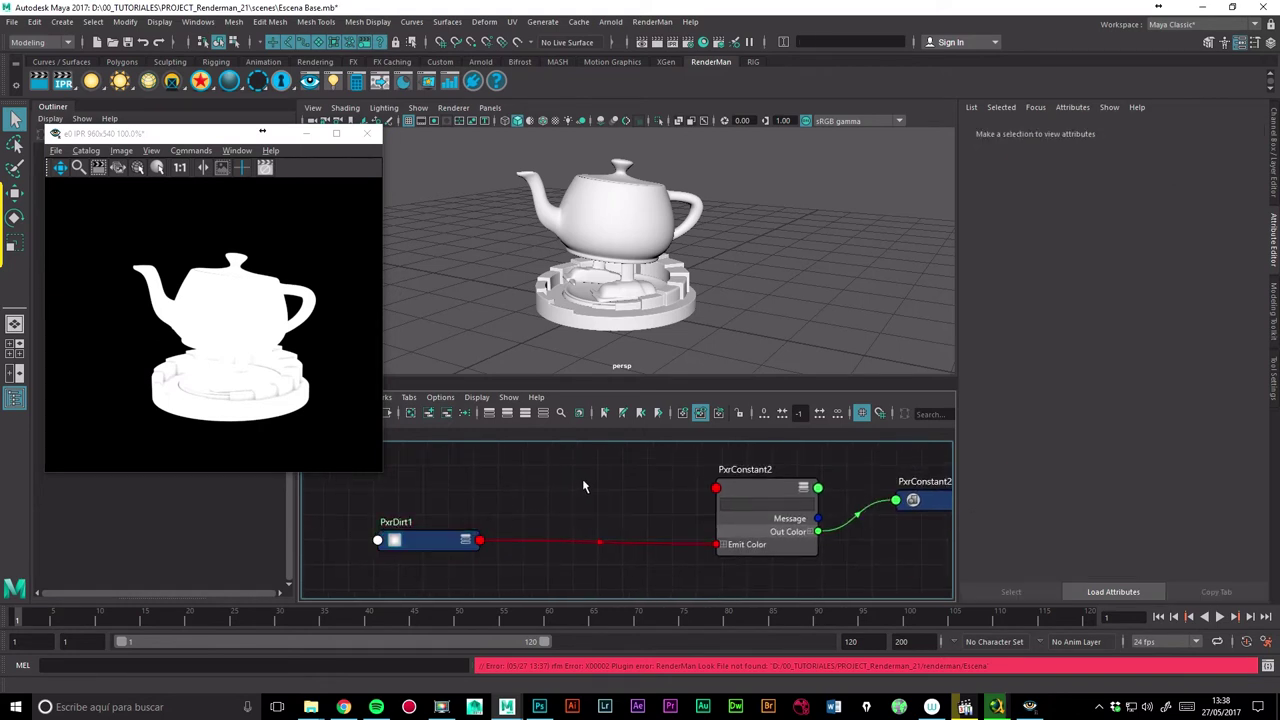
click(365, 136)
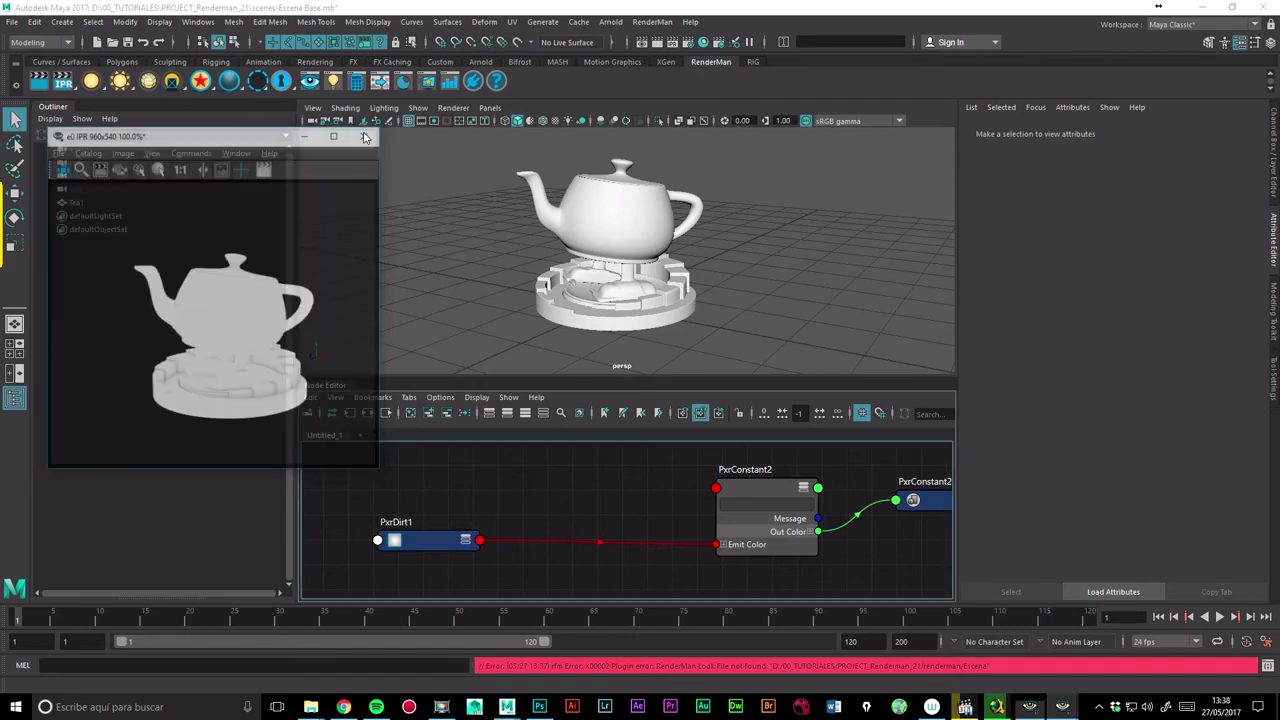
click(643, 408)
alt+middle_drag(604, 502, 557, 502)
Create a PxrBakeTexture node by name and arrange it between PxrDirt1 and PxrConstant2
key(Tab)
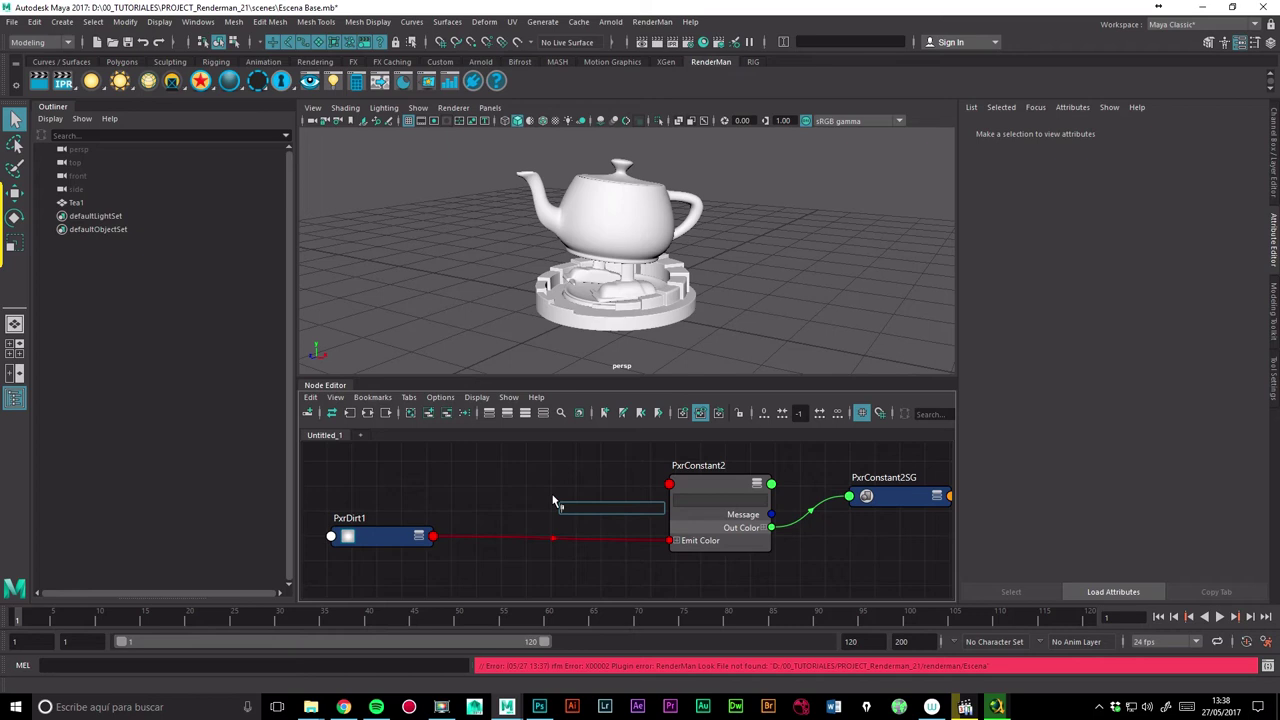
text(pxr)
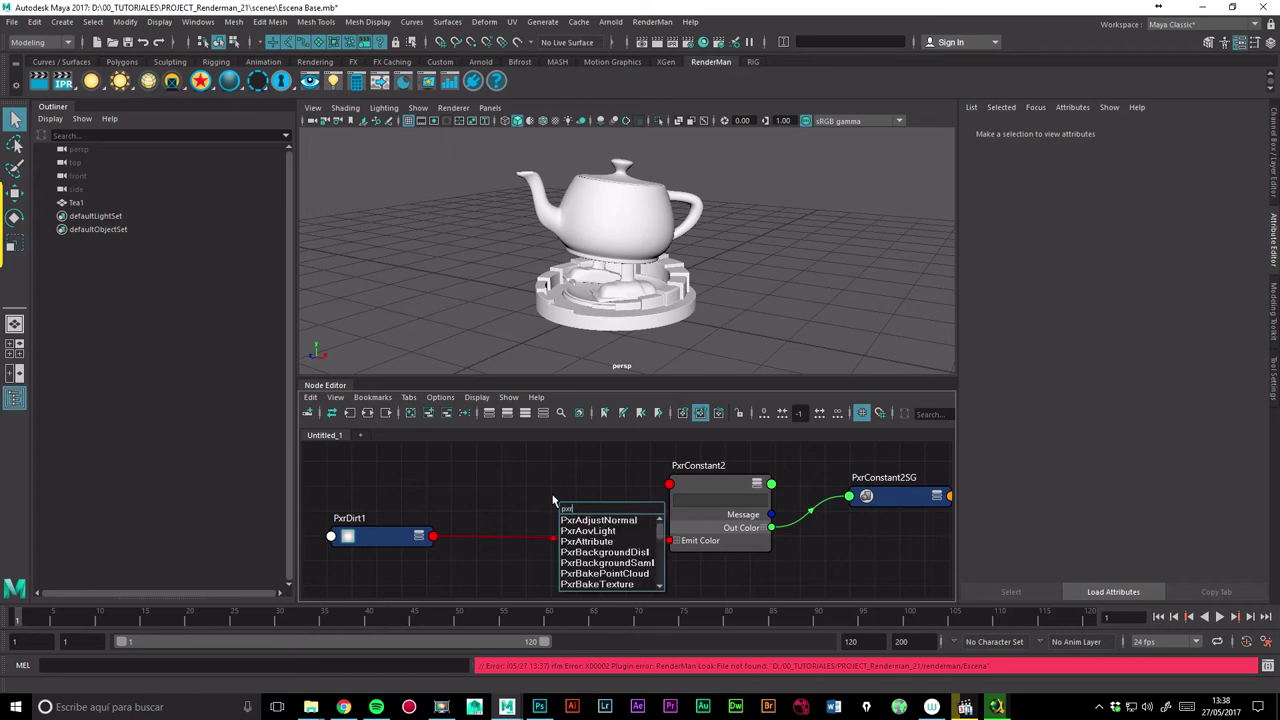
click(595, 585)
key(Return)
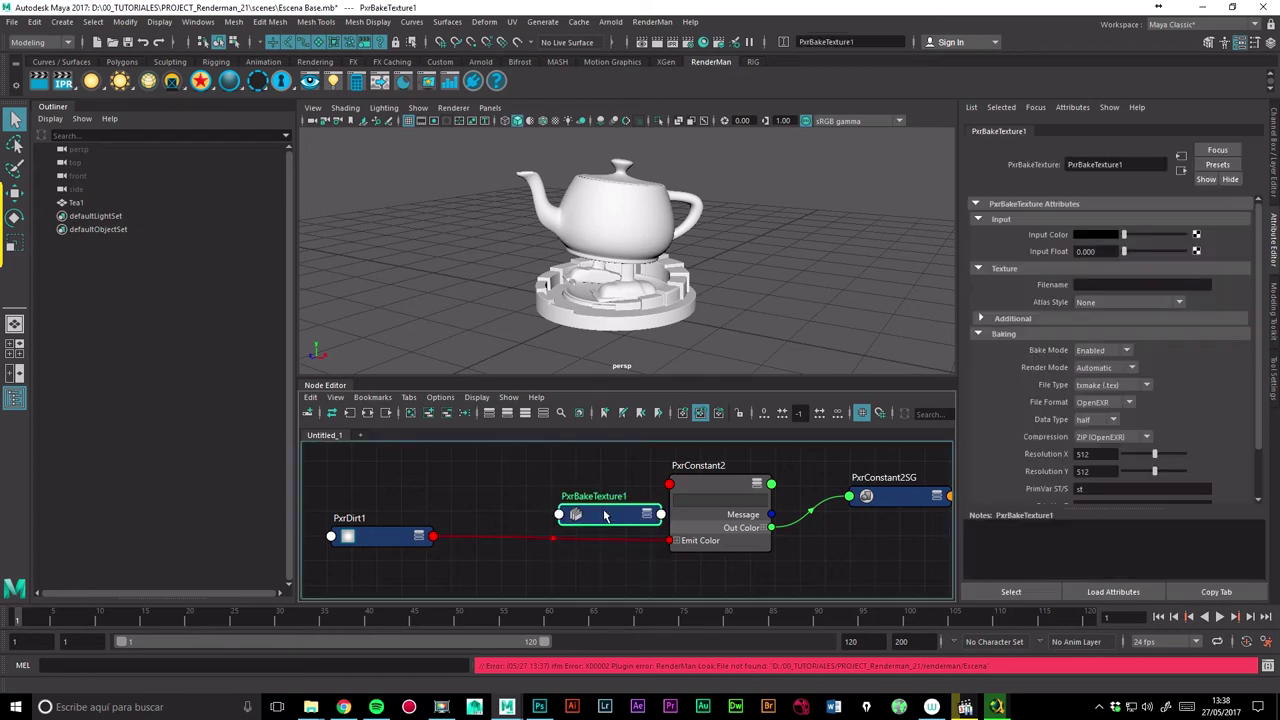
drag(562, 507, 529, 493)
mouse_move(399, 537)
mouse_down()
mouse_move(375, 534)
mouse_move(369, 518)
mouse_up()
click(395, 533)
Wire PxrDirt1's Result RGB into PxrBakeTexture1's Input RGB
click(726, 487)
drag(726, 487, 724, 487)
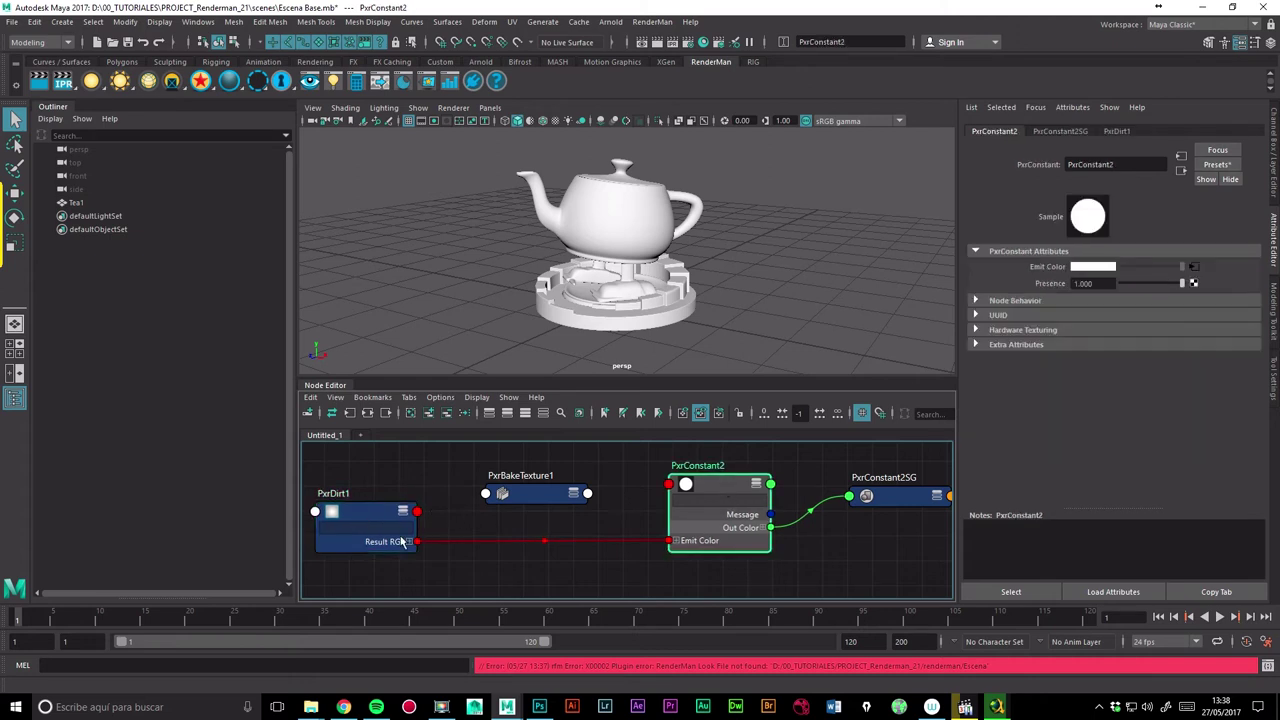
drag(418, 541, 485, 493)
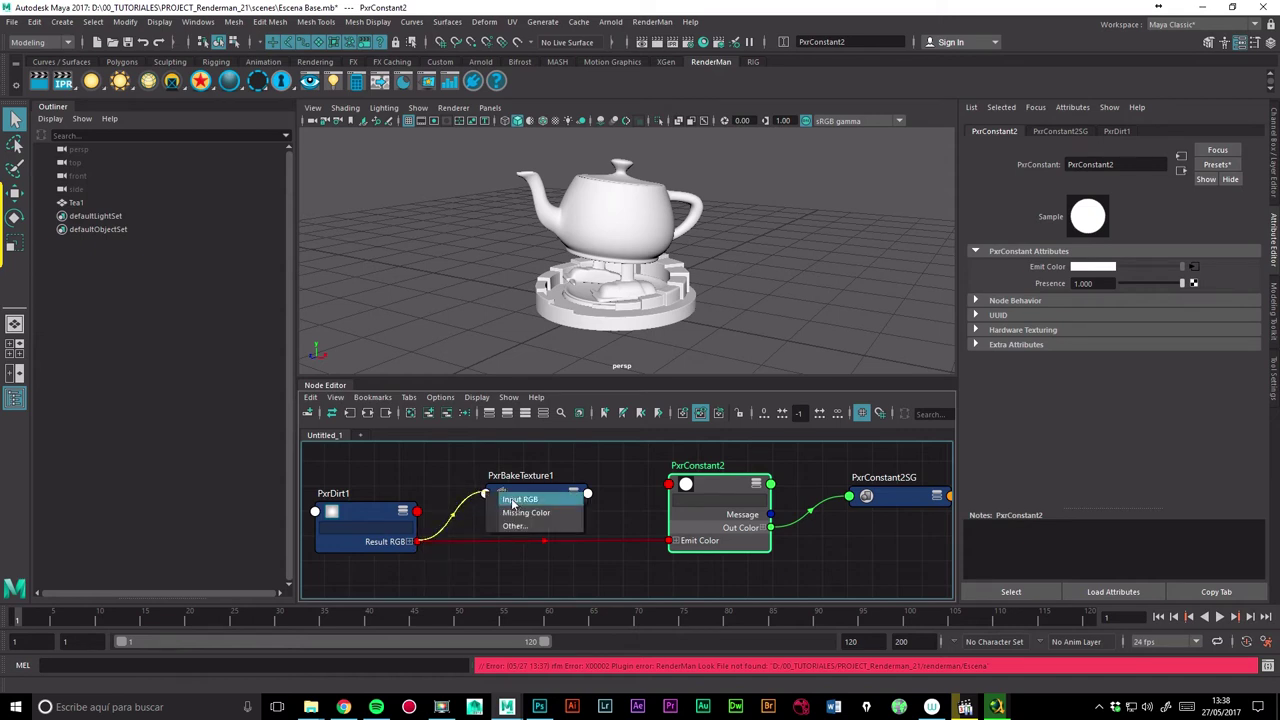
click(527, 499)
Connect PxrBakeTexture1's Result RGB to PxrConstant2's Emit Color and frame all nodes
click(530, 497)
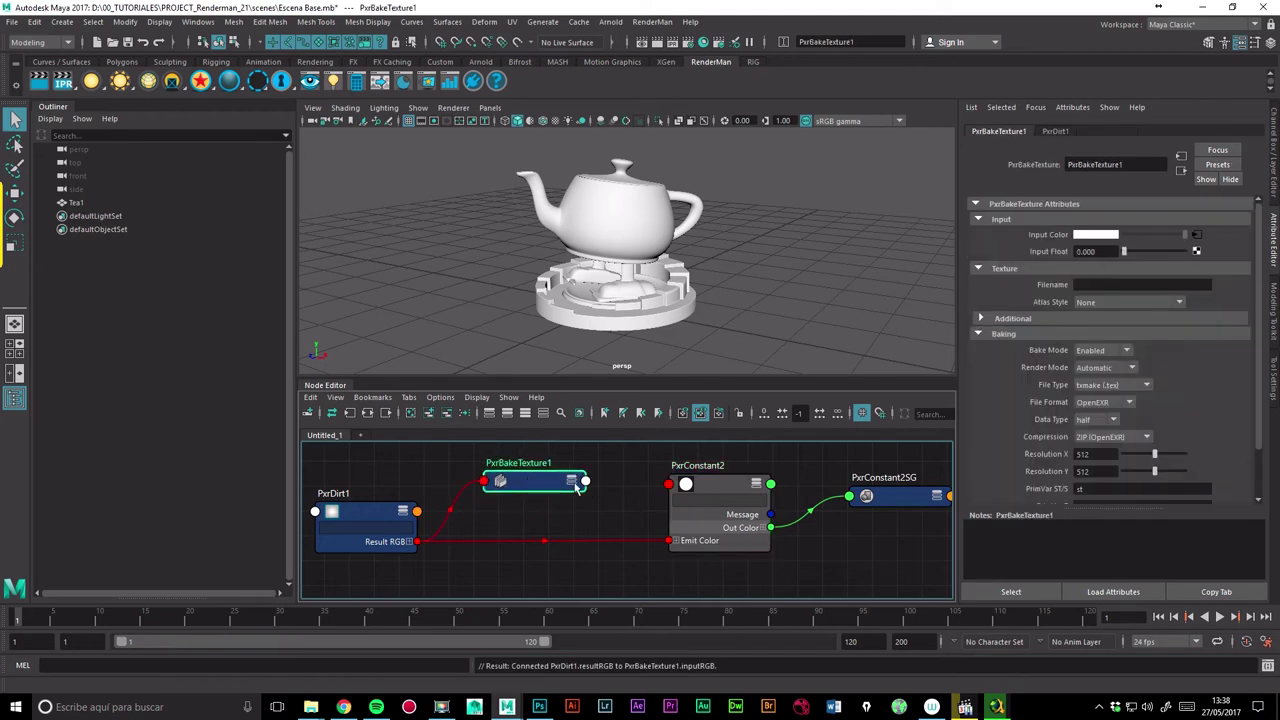
click(574, 492)
click(574, 484)
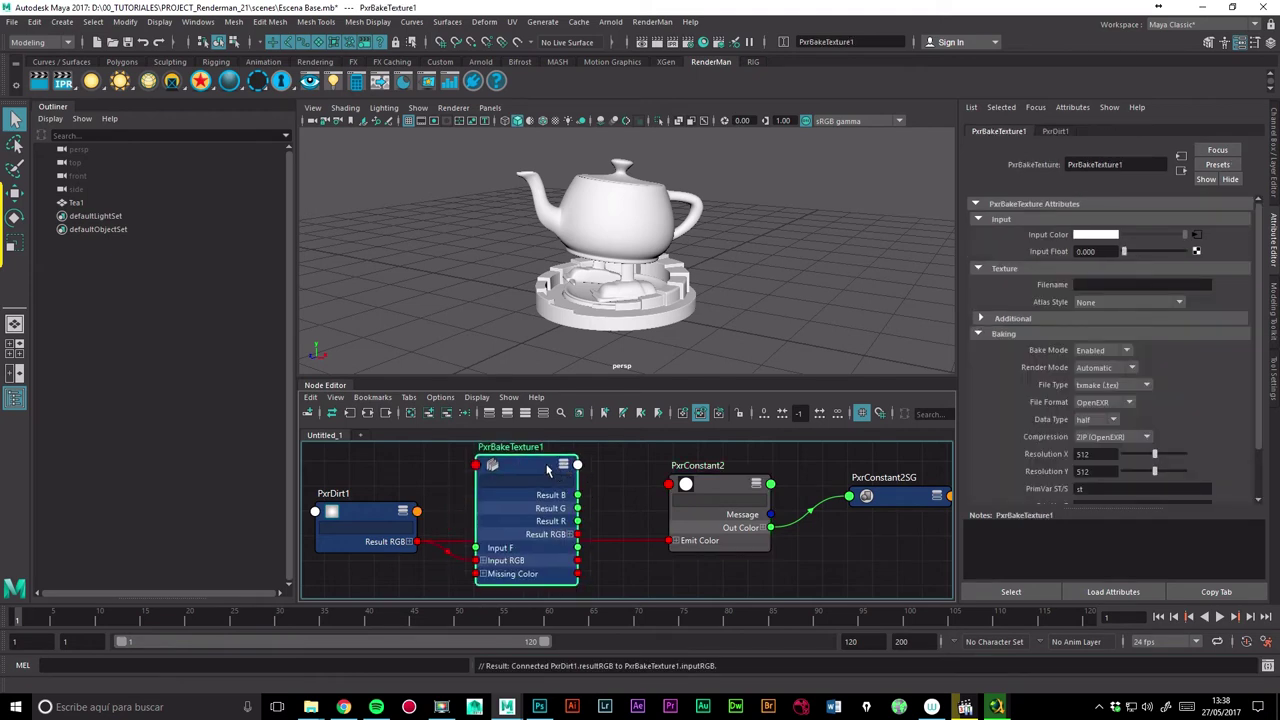
drag(578, 535, 668, 541)
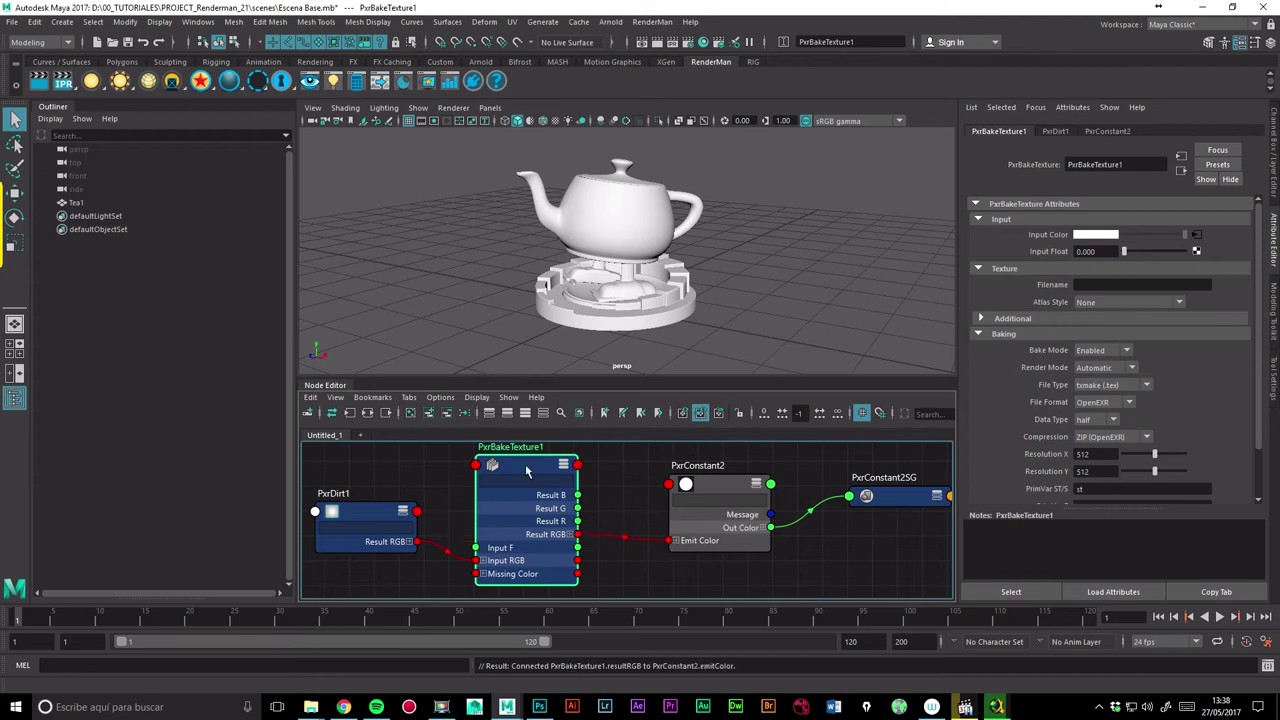
drag(570, 524, 582, 522)
key(a)
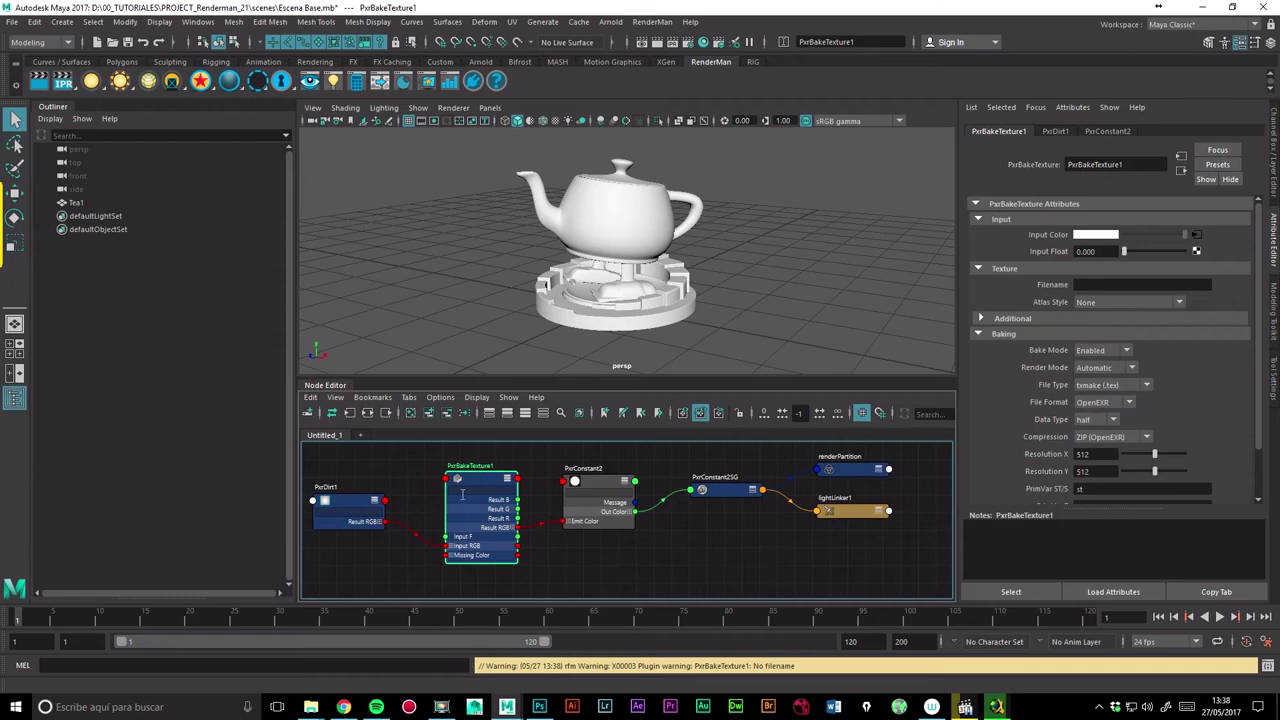
Set PxrBakeTexture1's output filename to sourceimages/occlusion.exr
click(1079, 285)
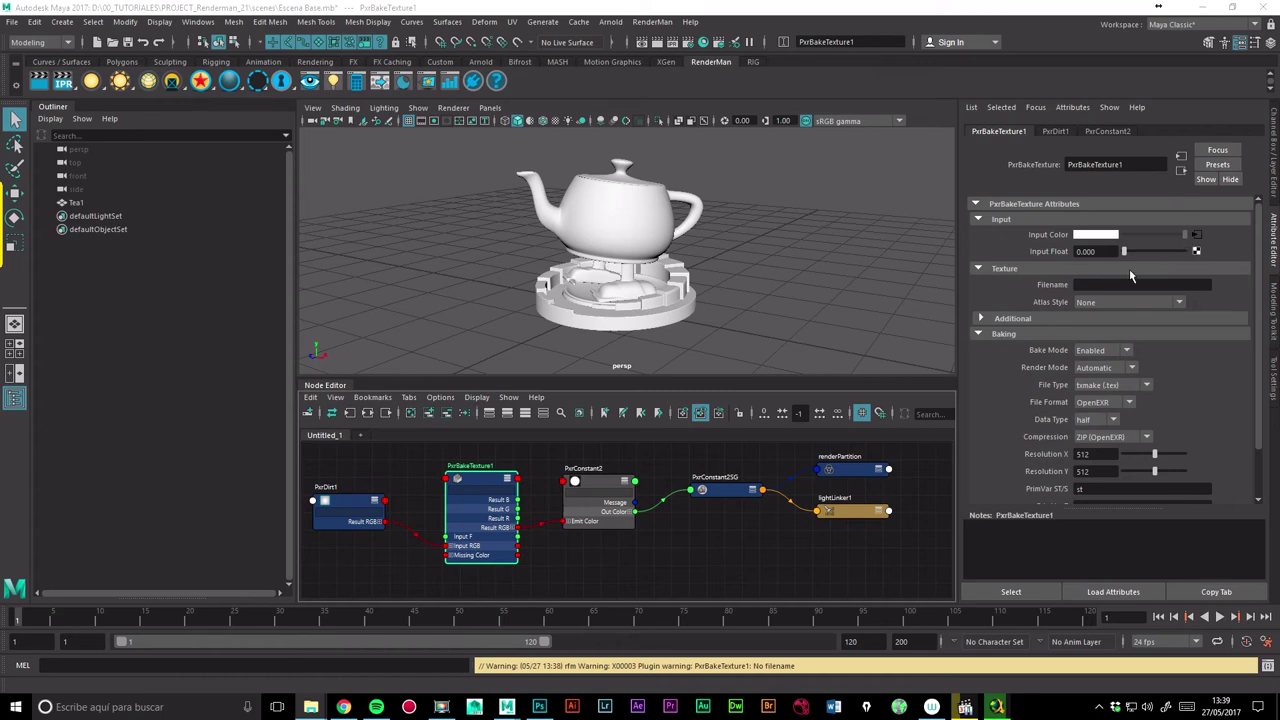
click(1138, 284)
text(sourceimages)
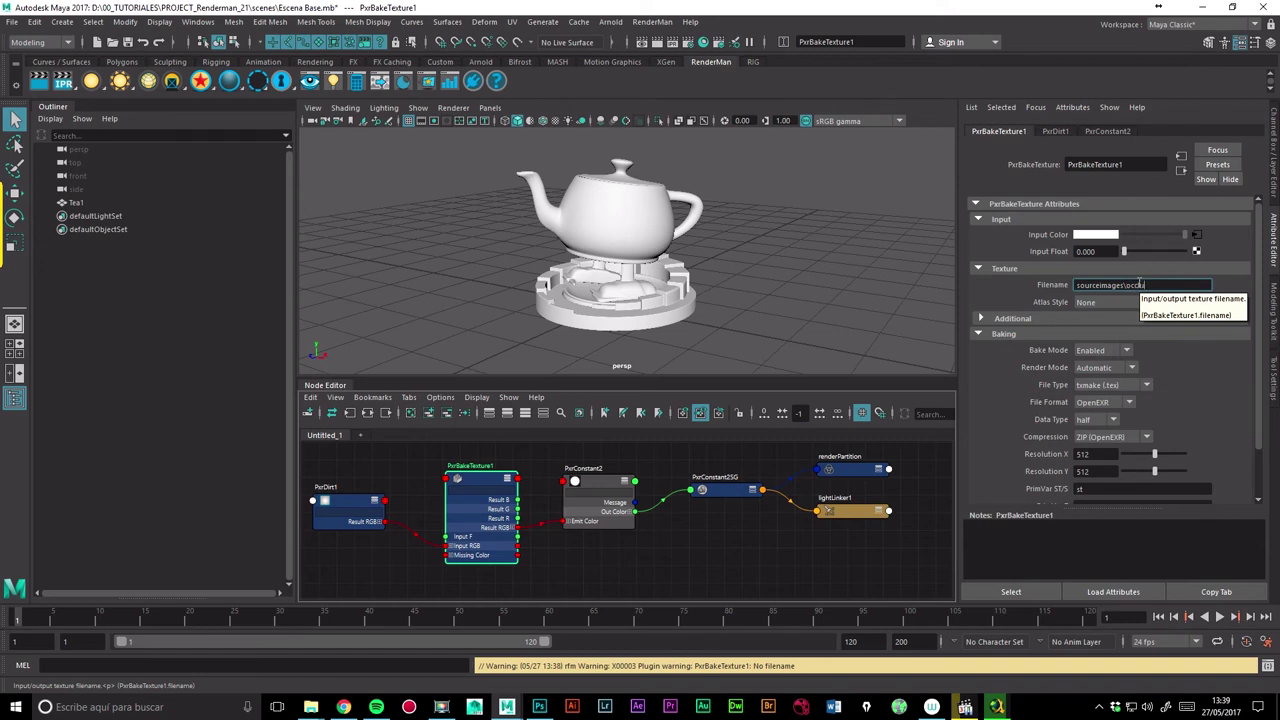
text(xr)
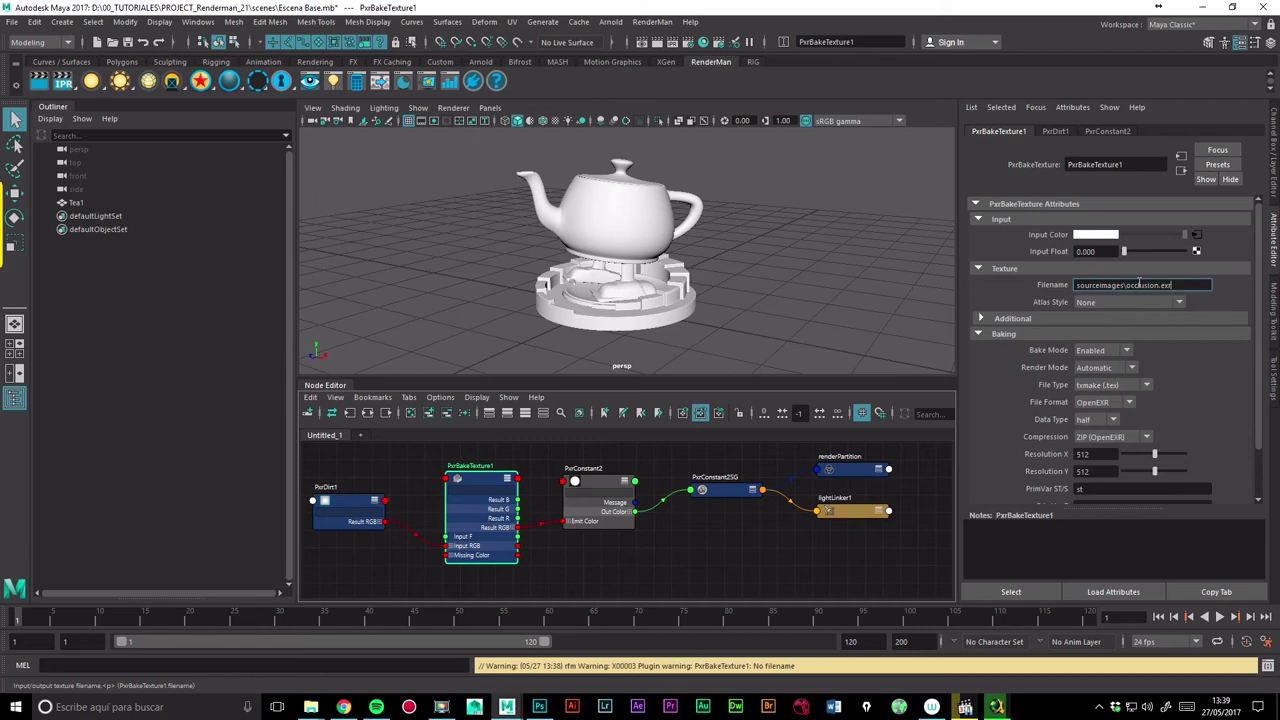
key(Return)
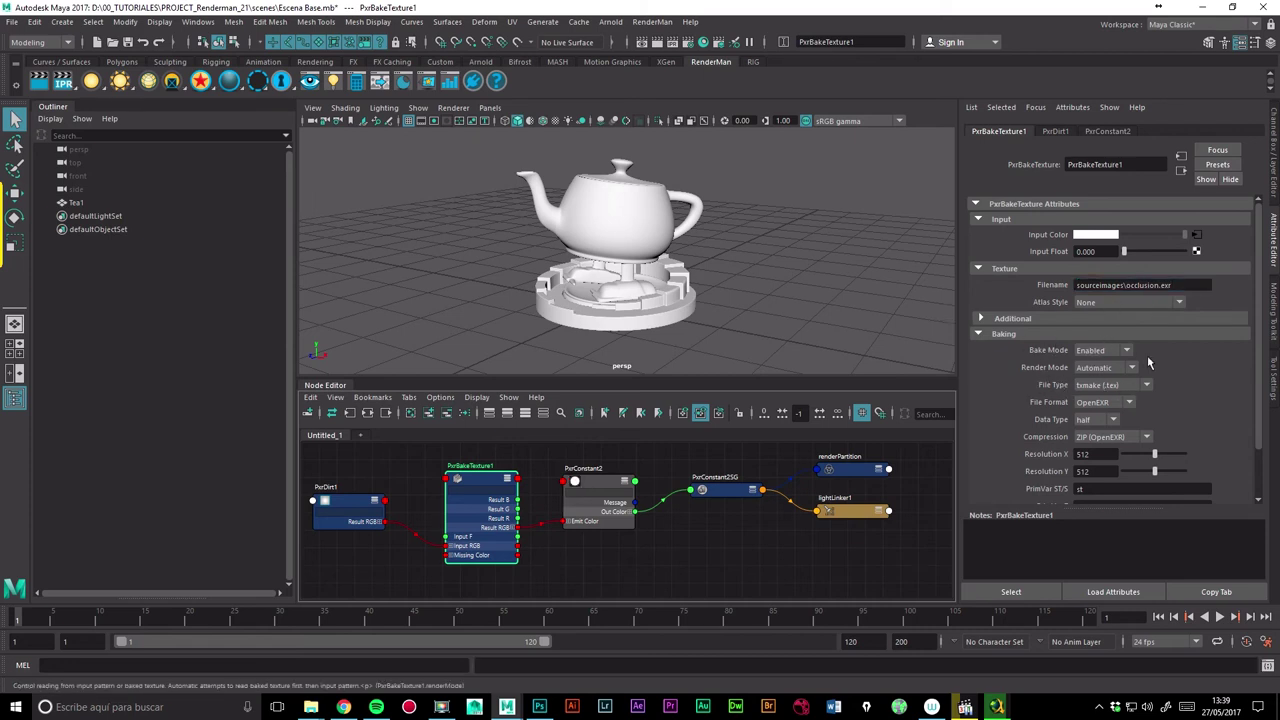
Choose OpenEXR as the bake file type at 1024 by 1024 resolution
click(1119, 389)
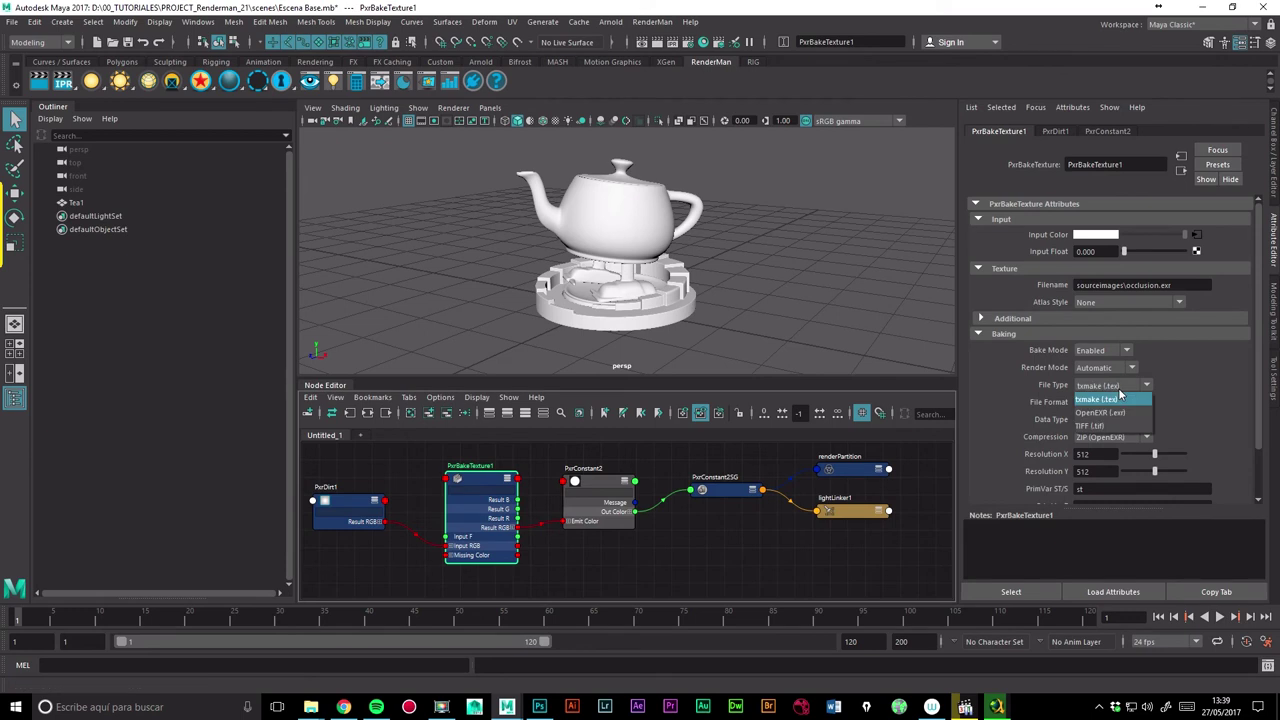
click(1100, 412)
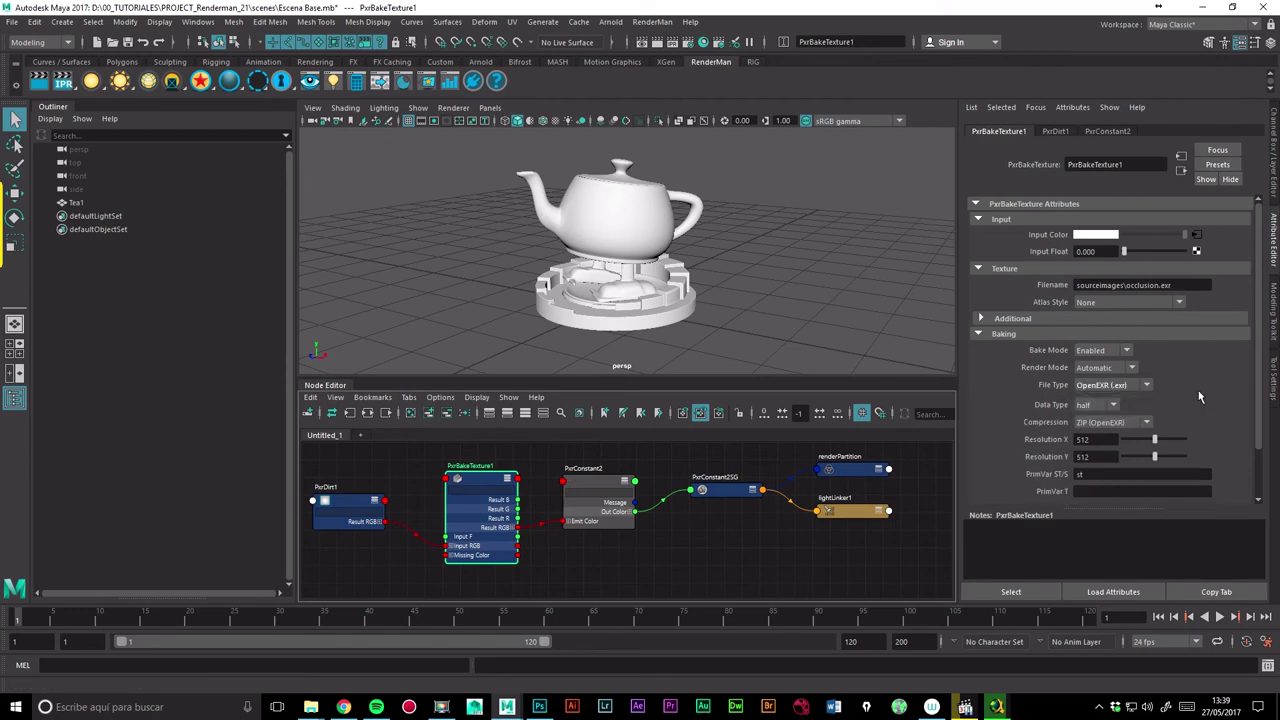
key(Tab)
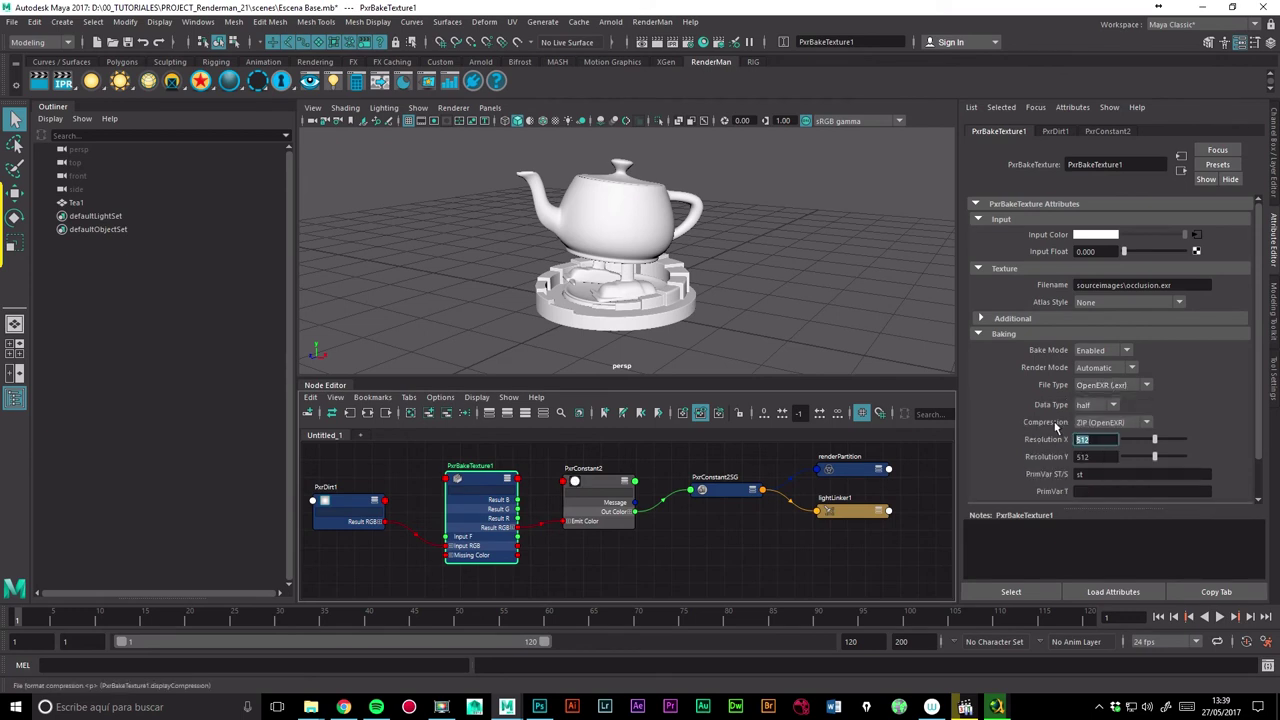
text(1024)
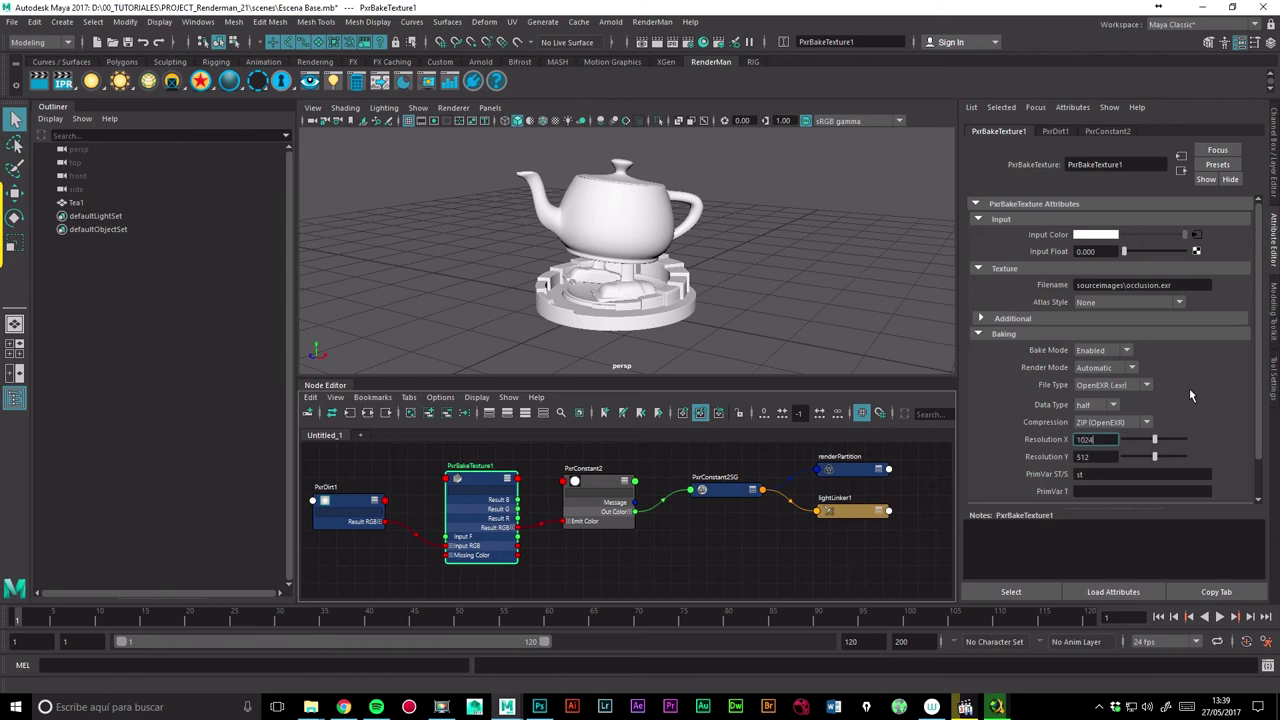
key(Tab)
text(1024)
key(Return)
Keep Render Mode at Automatic and Atlas Style at None
click(1122, 369)
click(1122, 372)
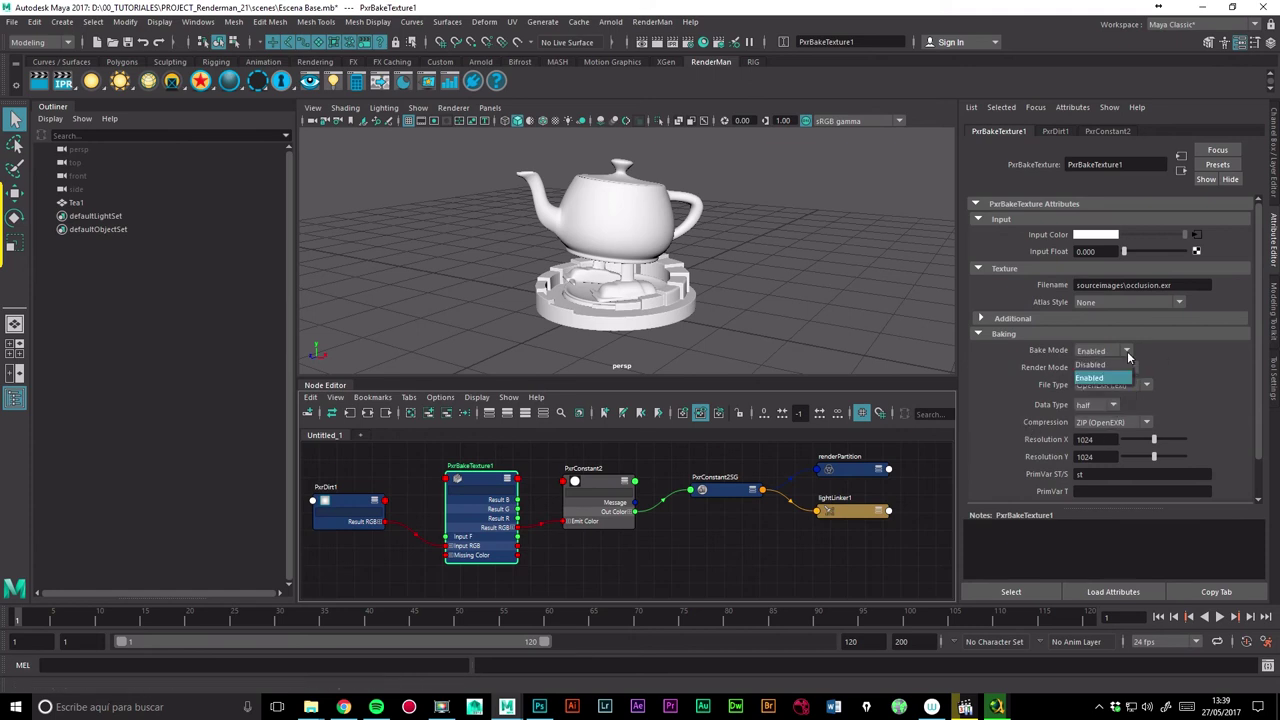
click(1099, 308)
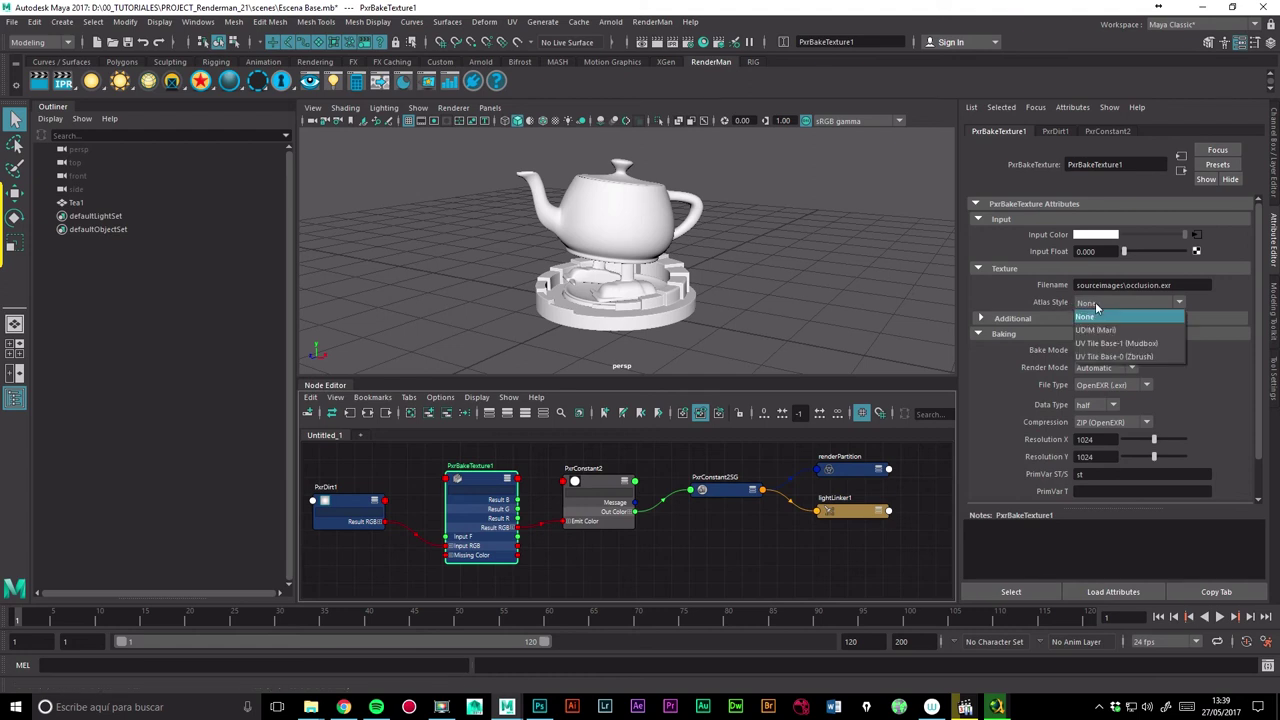
click(1062, 307)
click(1087, 304)
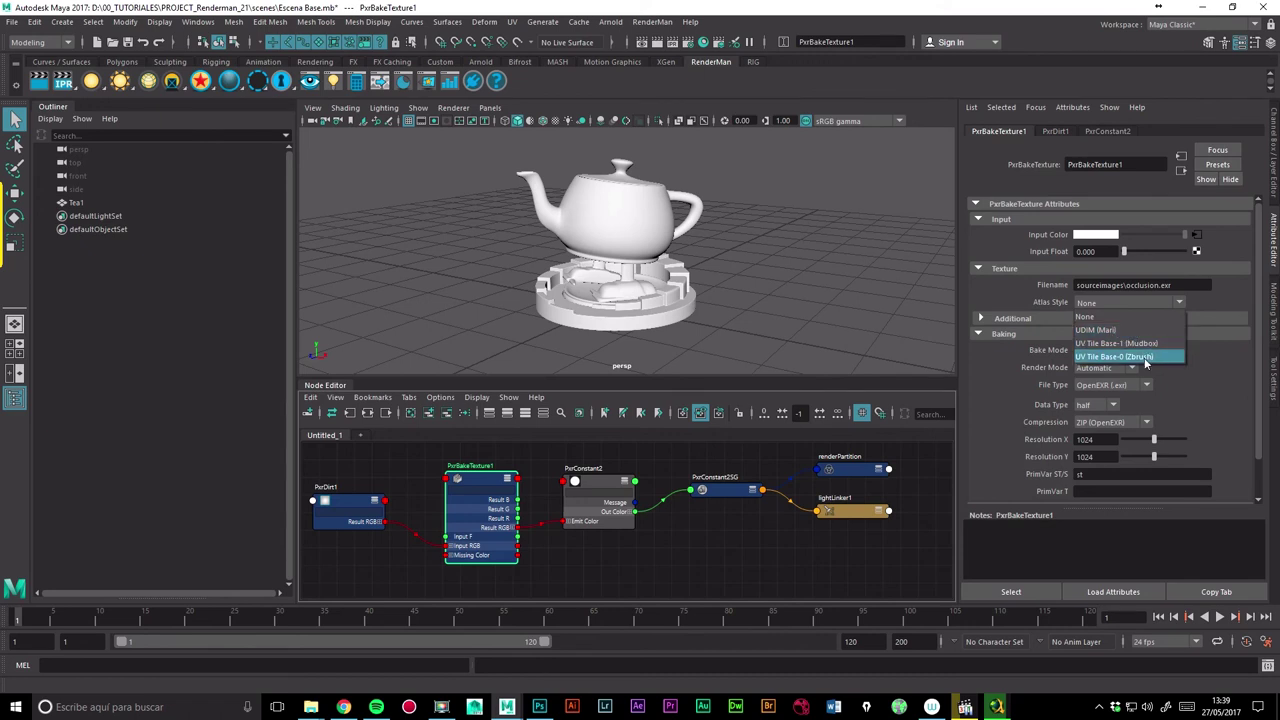
click(1108, 314)
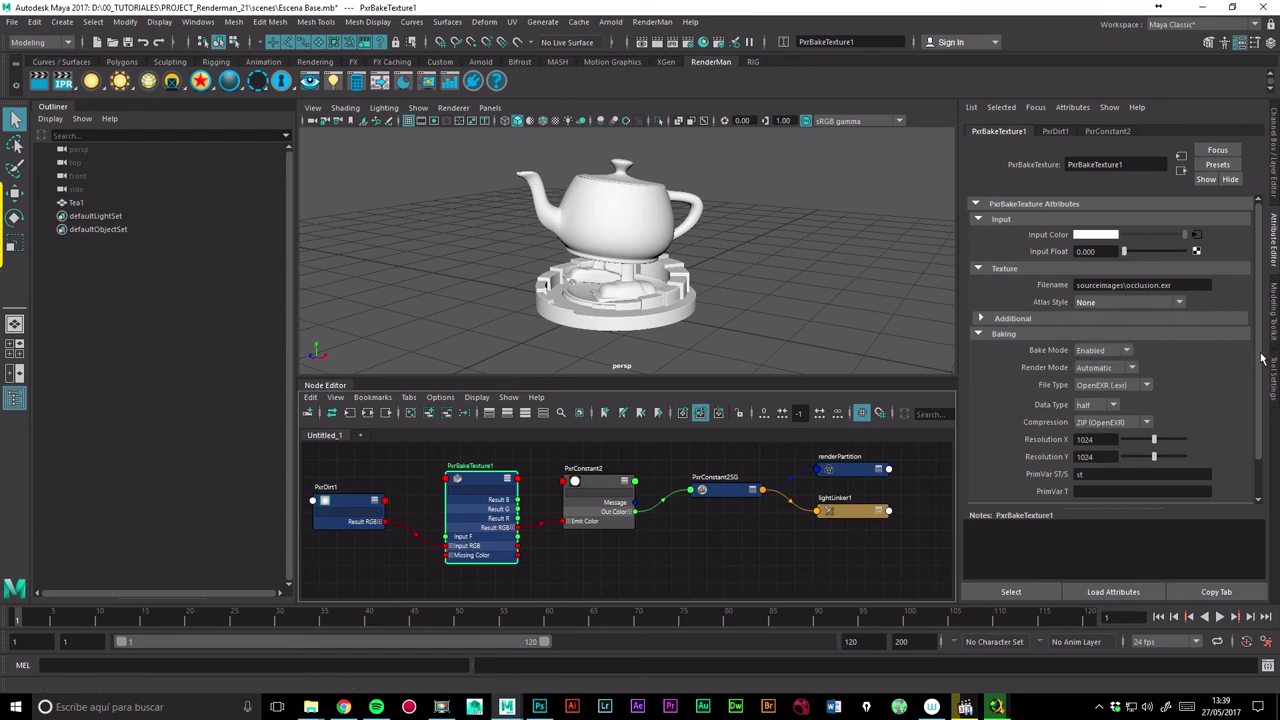
scroll(1262, 358, down, 1)
scroll(1255, 340, up, 1)
Select PxrDirt1 and enter 128 for Num Samples
click(340, 510)
drag(340, 510, 348, 511)
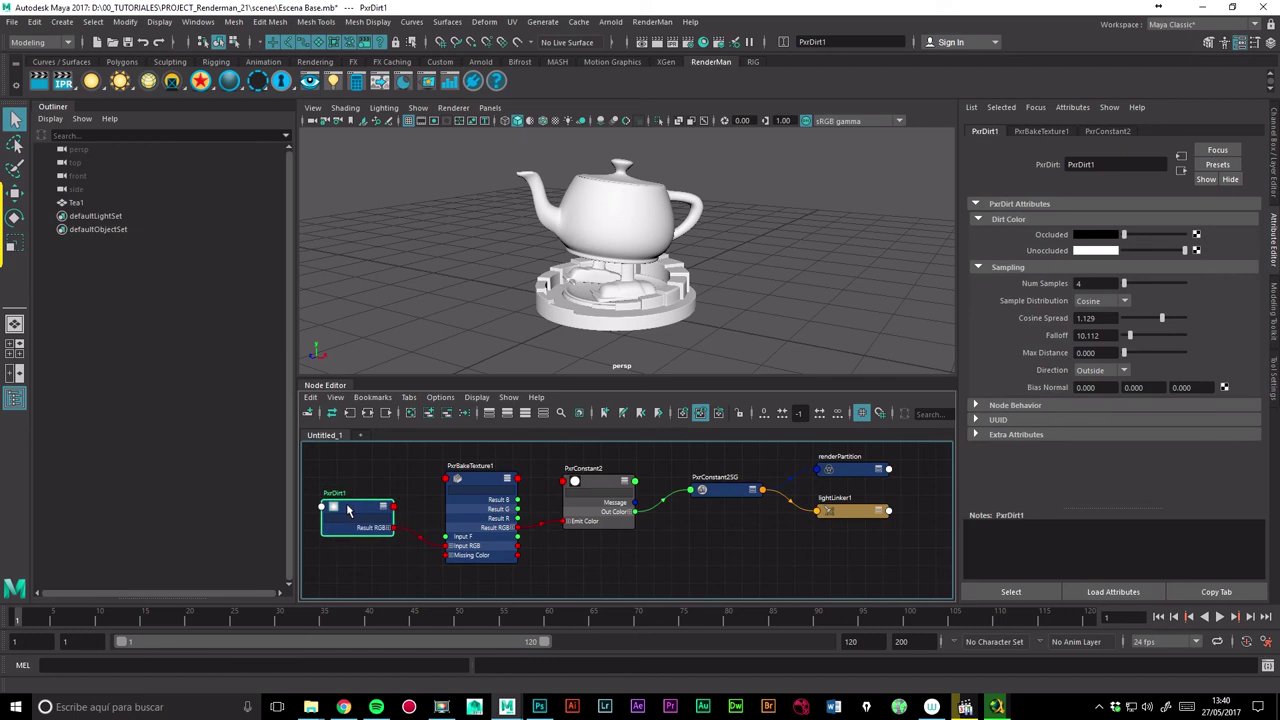
click(1097, 284)
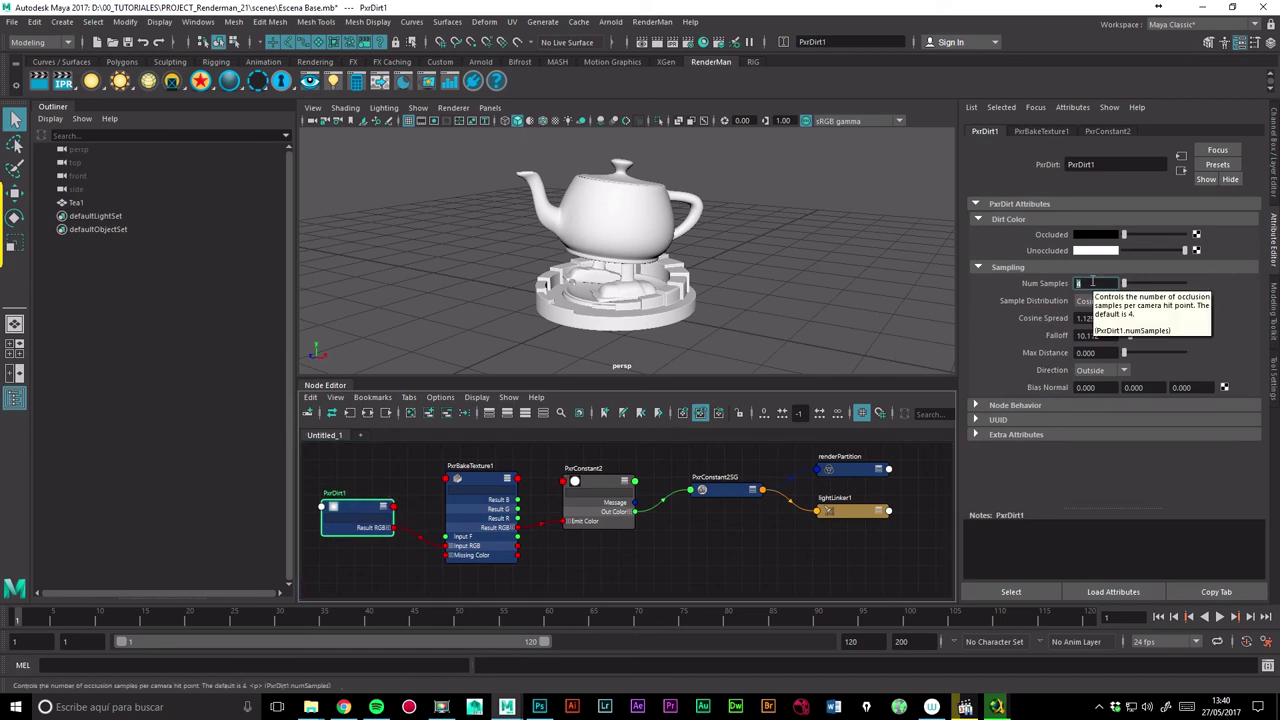
text(32128)
key(Return)
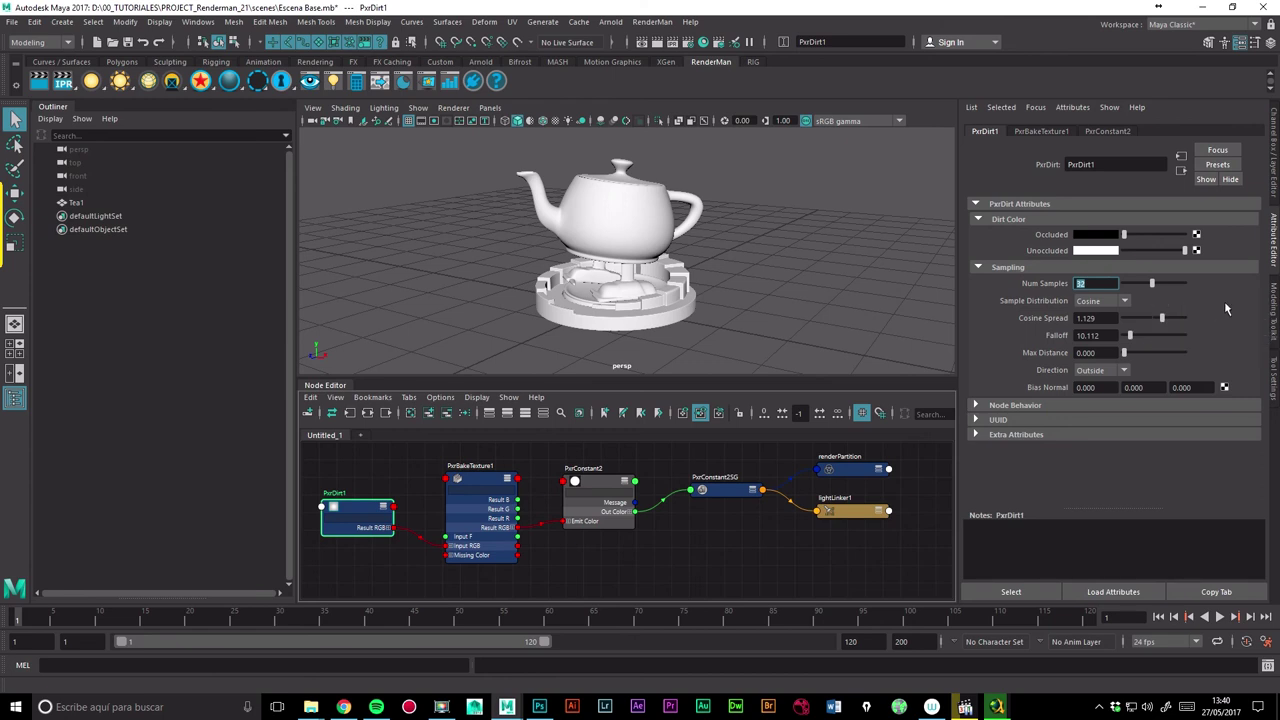
Run a RenderMan Bake Render of the teapot occlusion and let LocalQueue finish
click(659, 23)
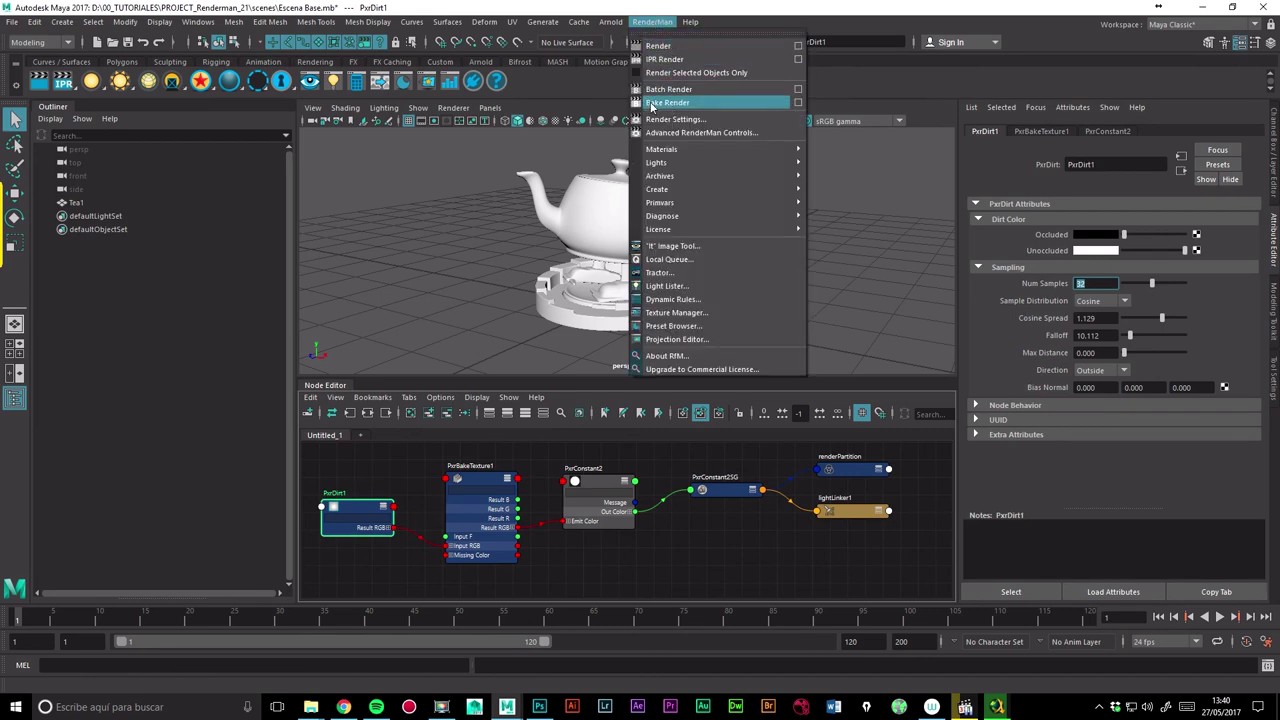
click(671, 107)
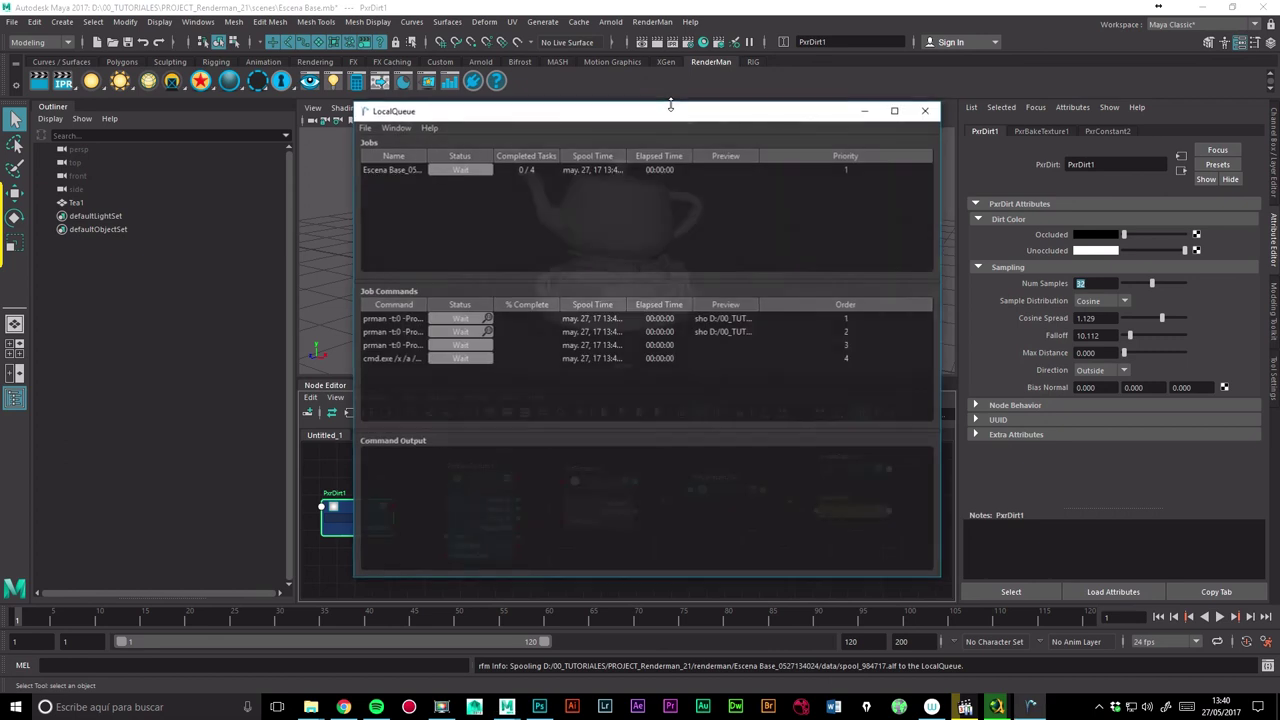
drag(590, 117, 614, 121)
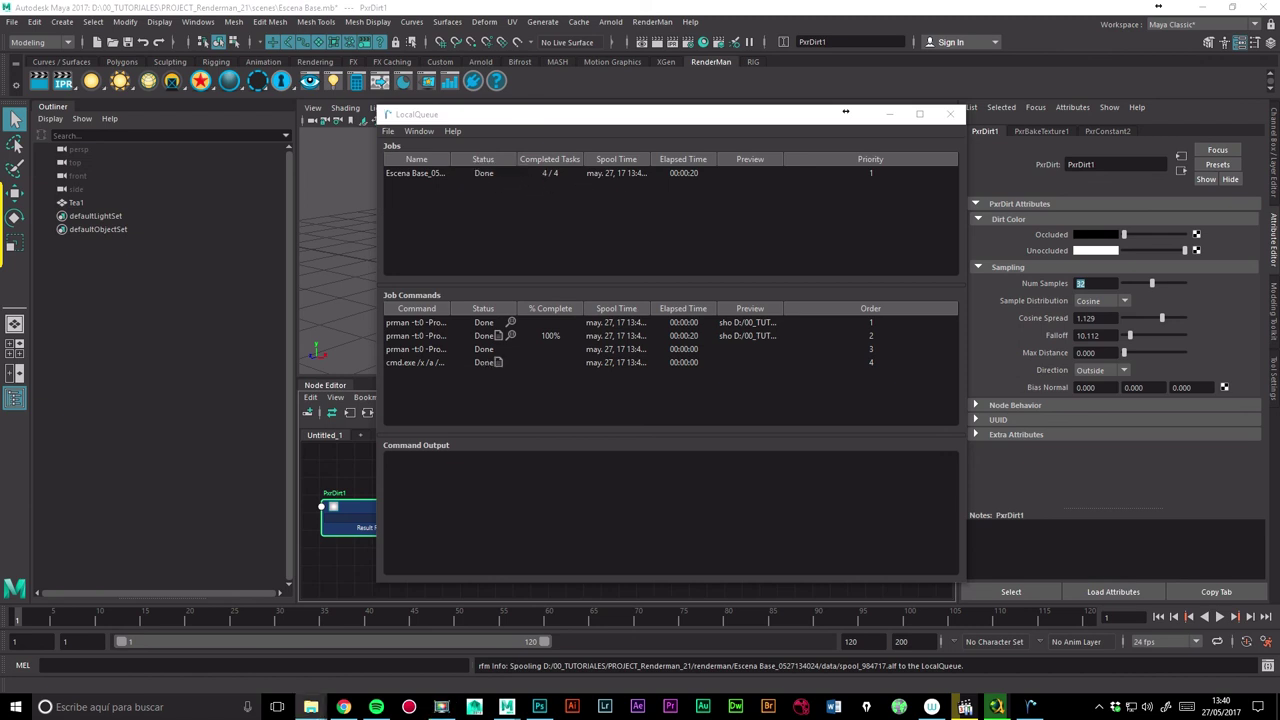
Open the baked occlusion.exr from the sourceimages folder in the image editor
drag(929, 199, 473, 243)
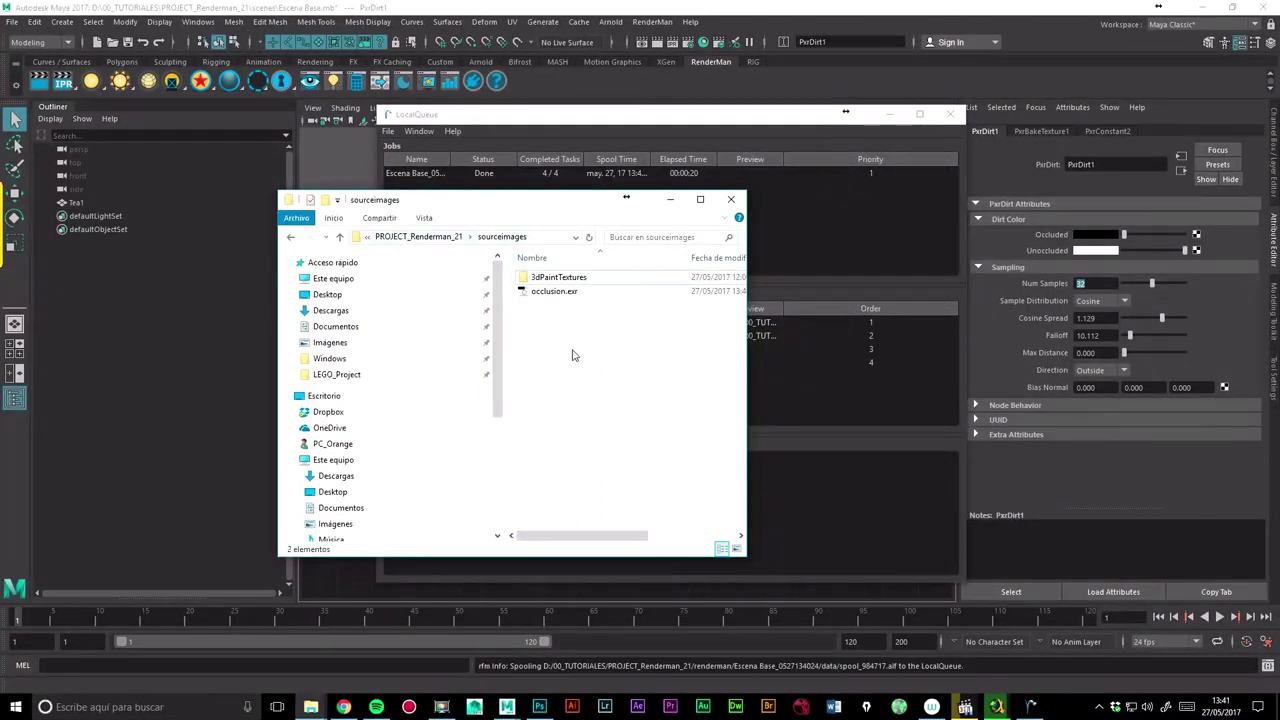
click(547, 294)
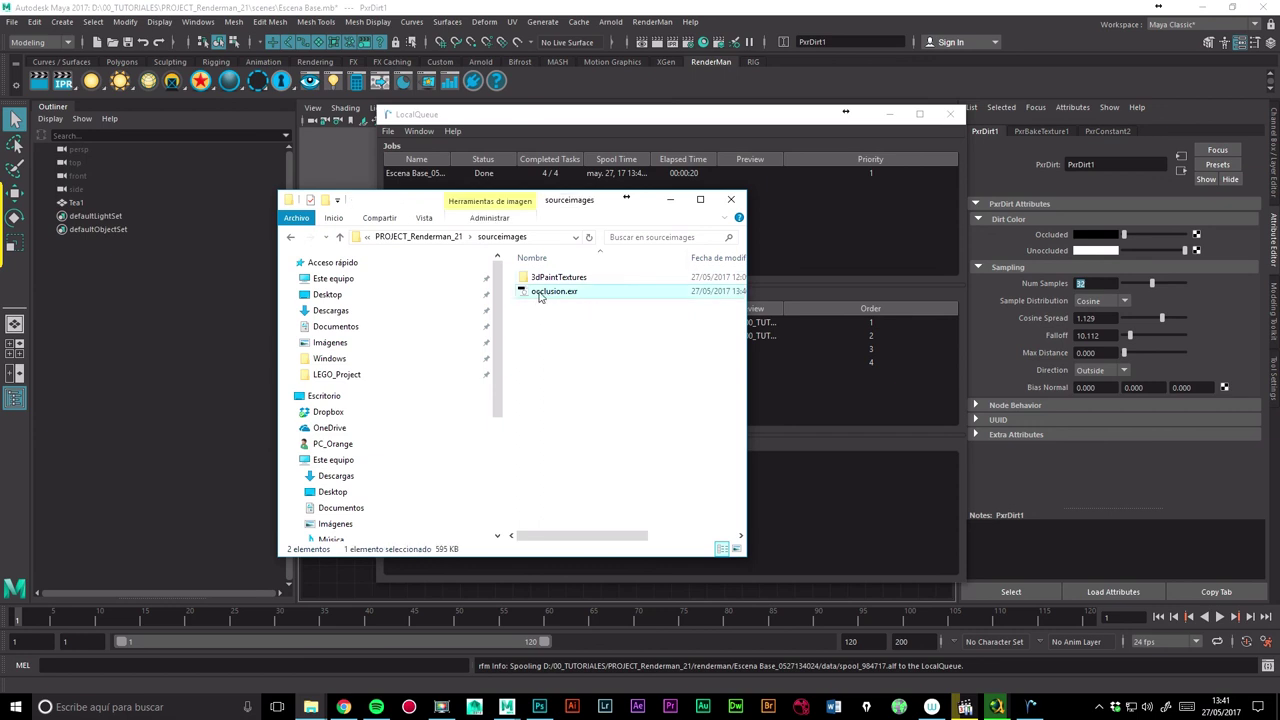
double_click(571, 294)
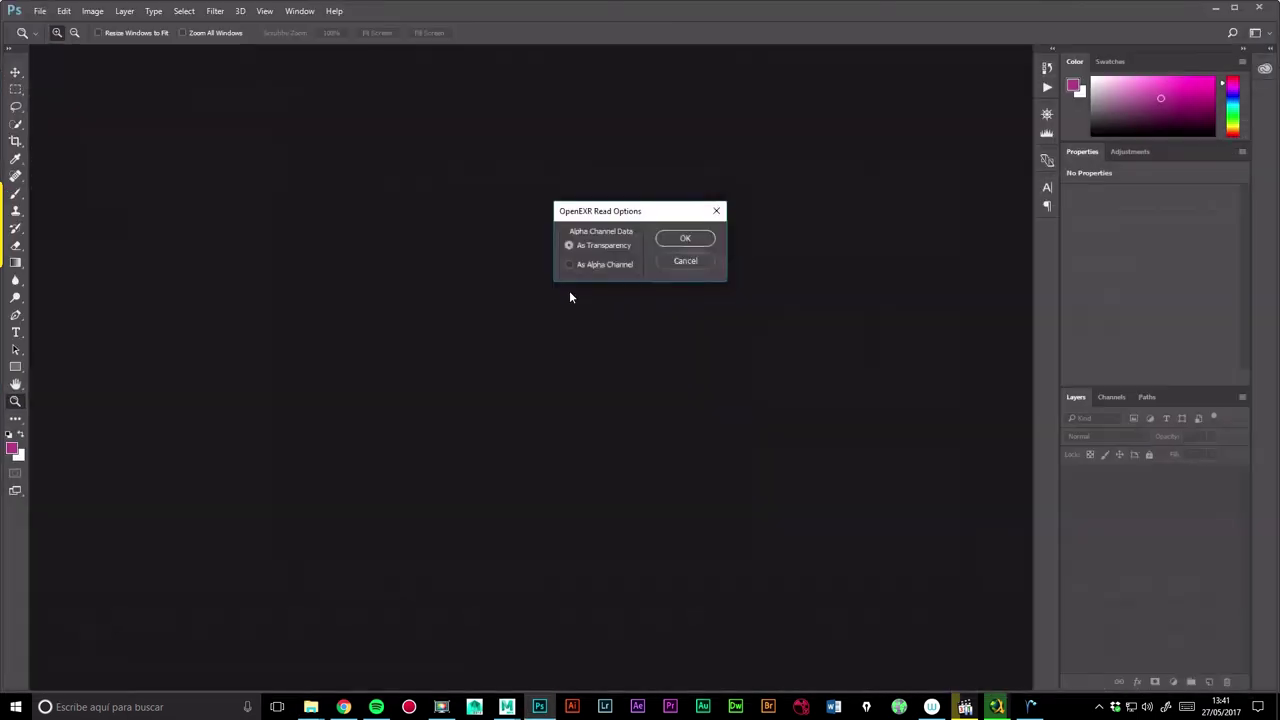
Import occlusion.exr with alpha As Transparency, then check its 32-bit RGB image mode
click(668, 240)
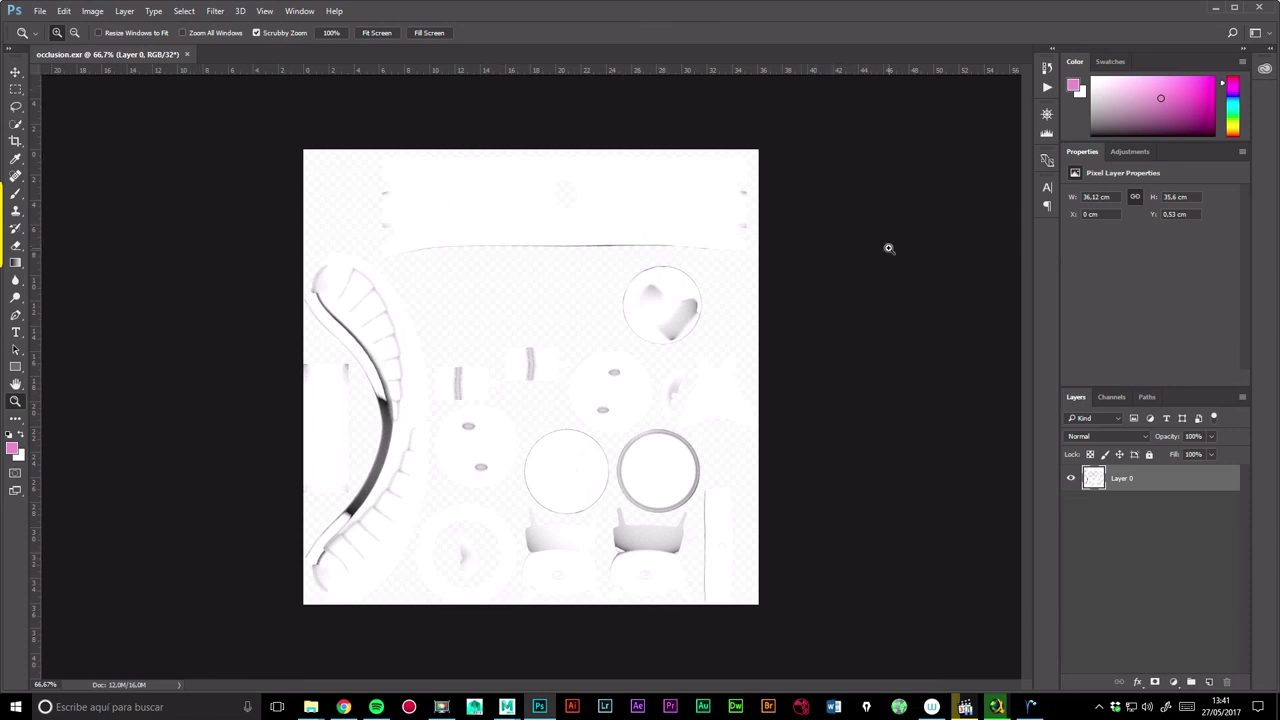
click(92, 11)
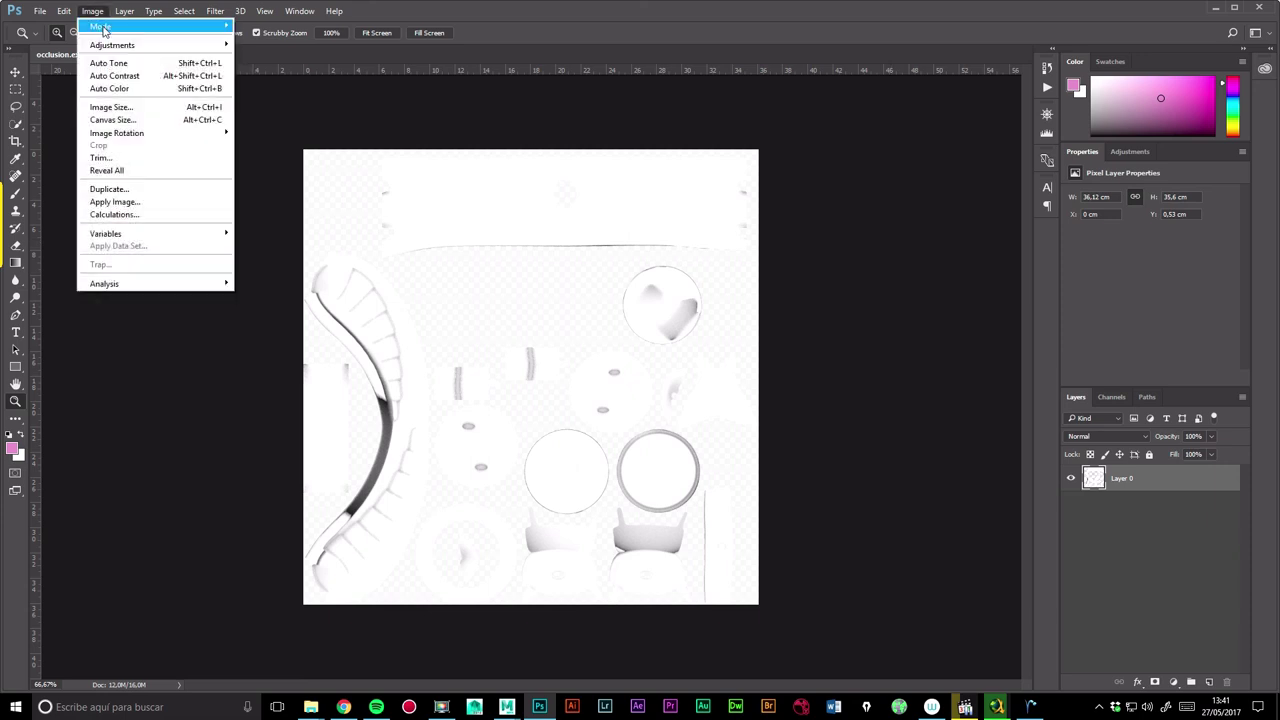
click(601, 24)
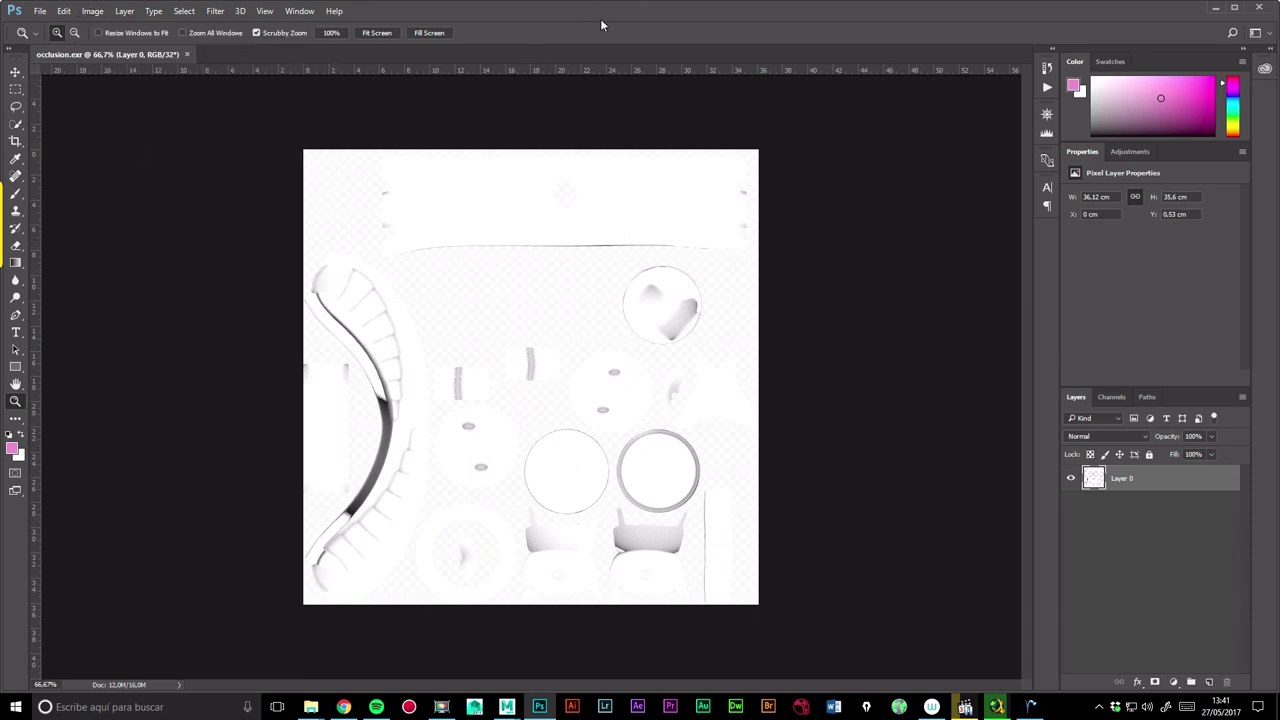